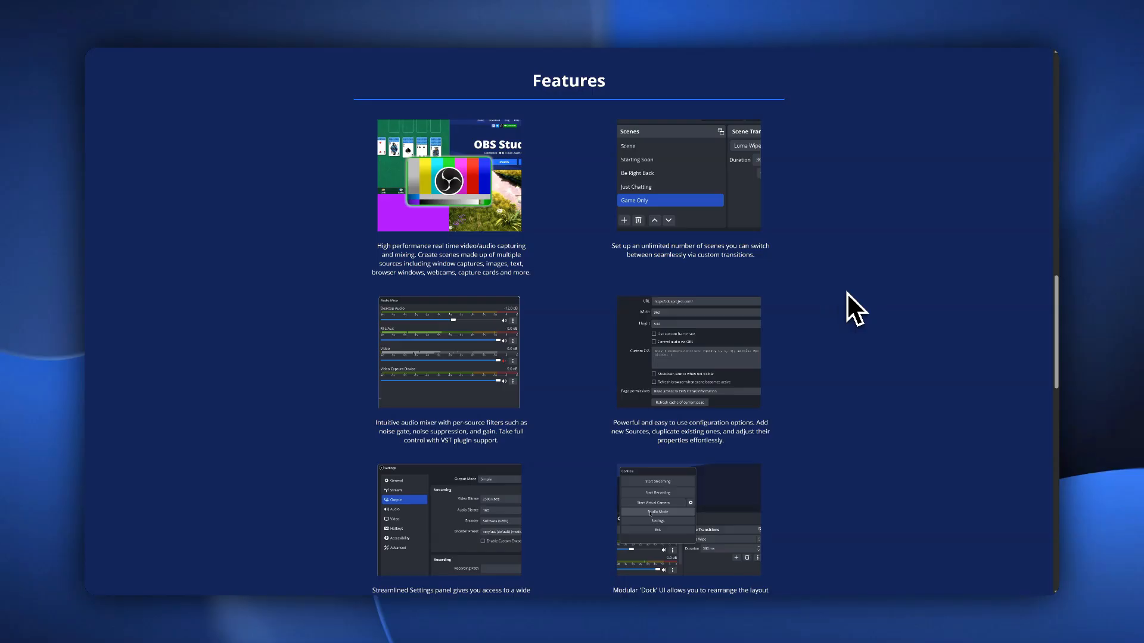
scroll(847, 292, "up", 8)
scroll(569, 322, "up", 5)
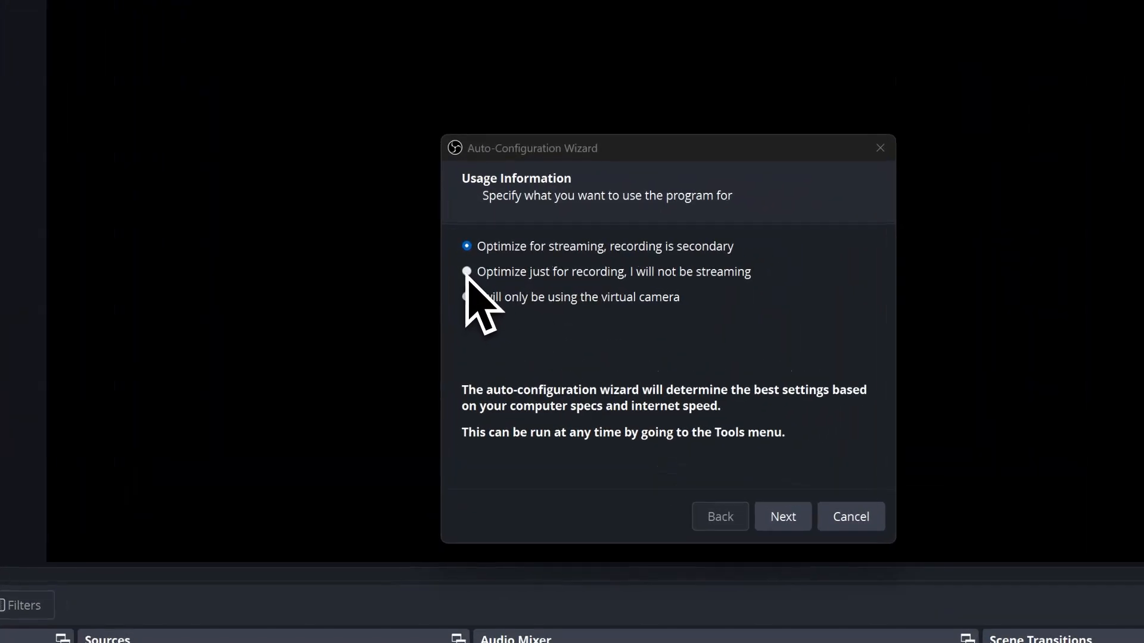
Complete the auto-configuration wizard optimized just for recording, keeping the current 3840x2160 canvas resolution, and apply the settings it proposes
left_click(497, 273)
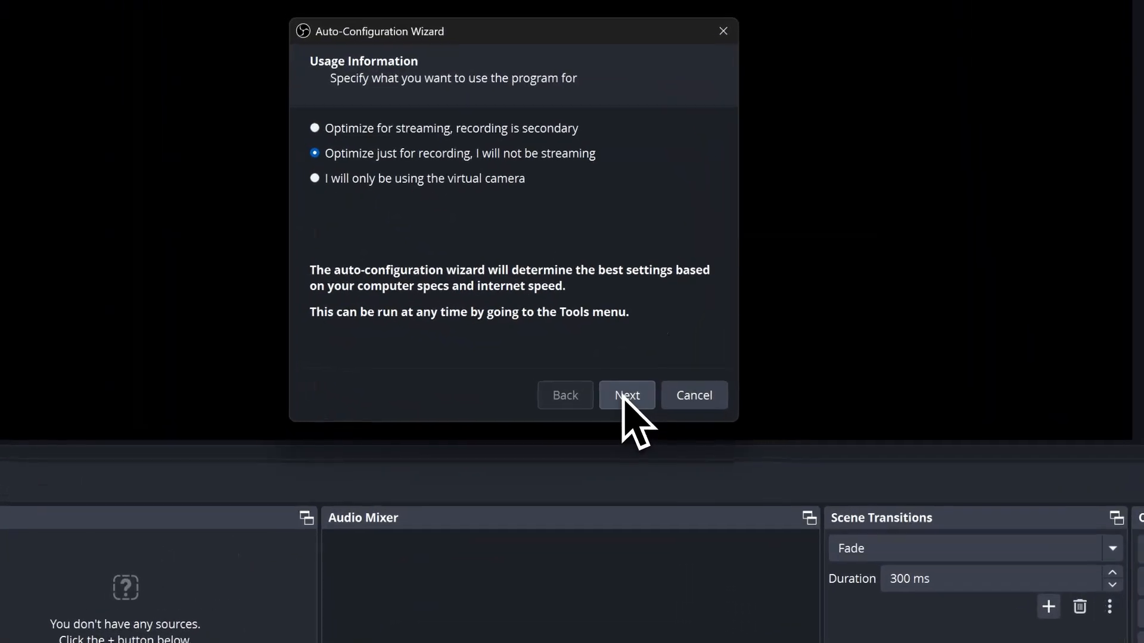
left_click(624, 394)
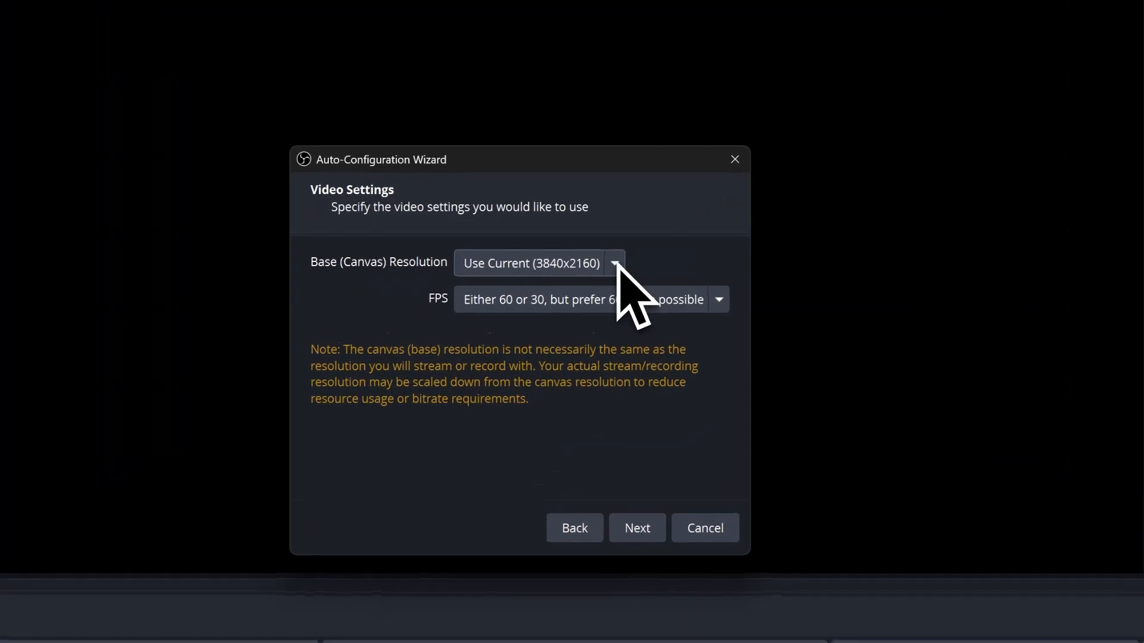
left_click(614, 261)
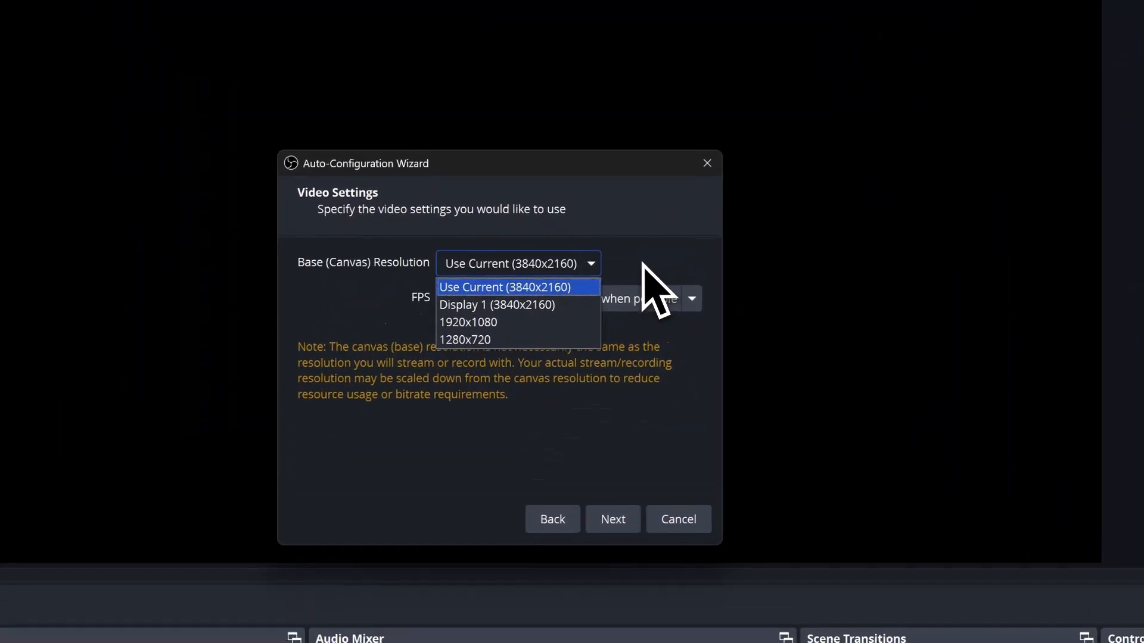
left_click(669, 278)
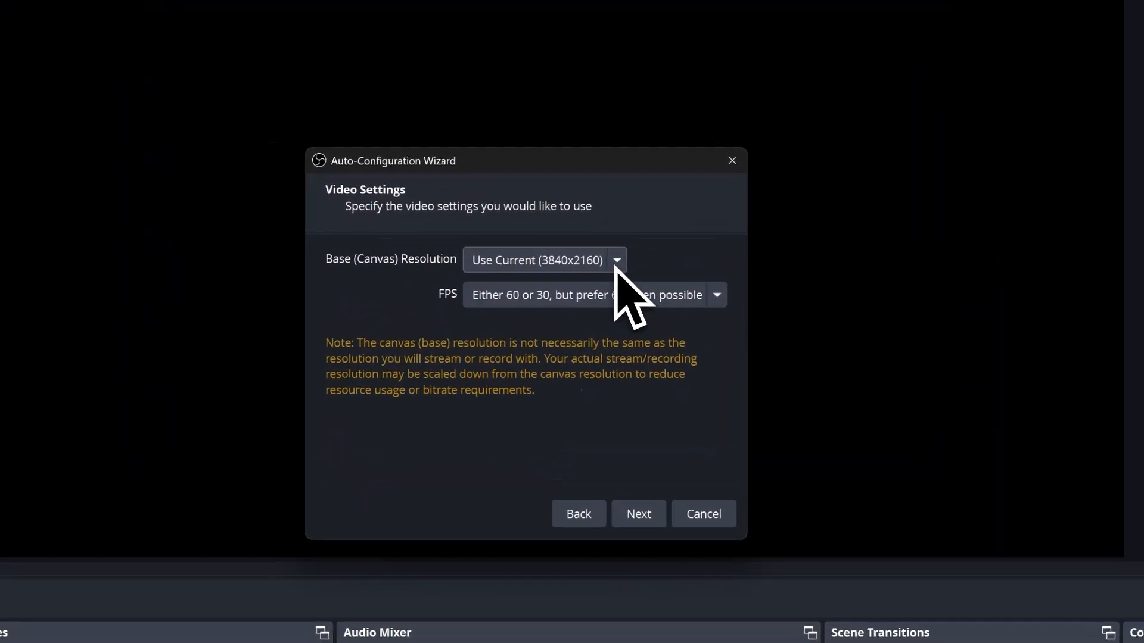
left_click(589, 261)
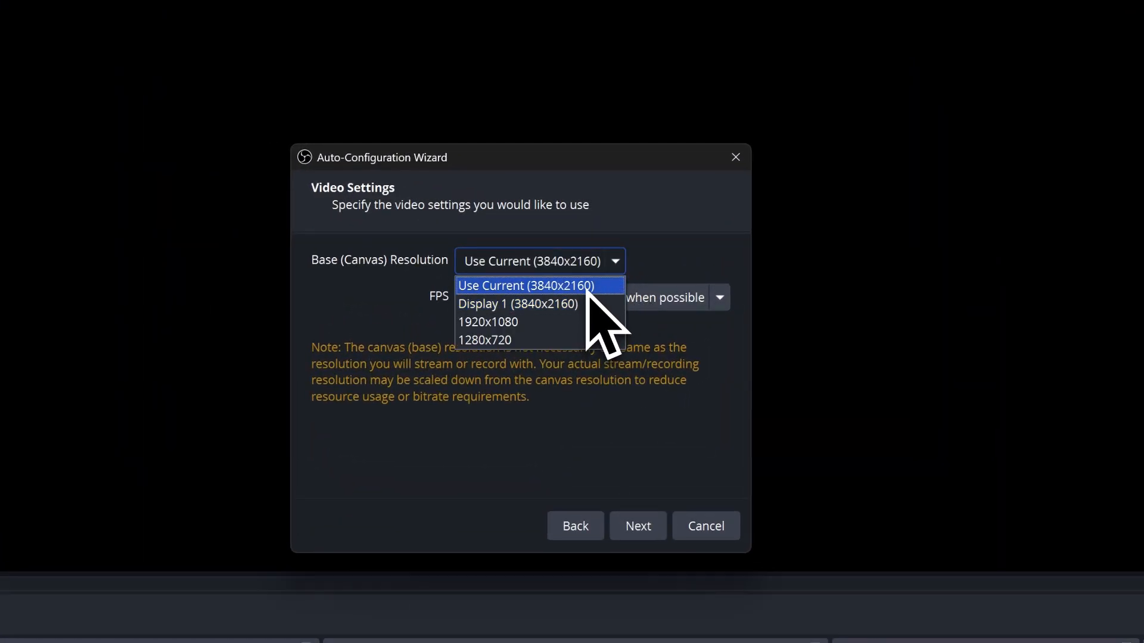
left_click(659, 260)
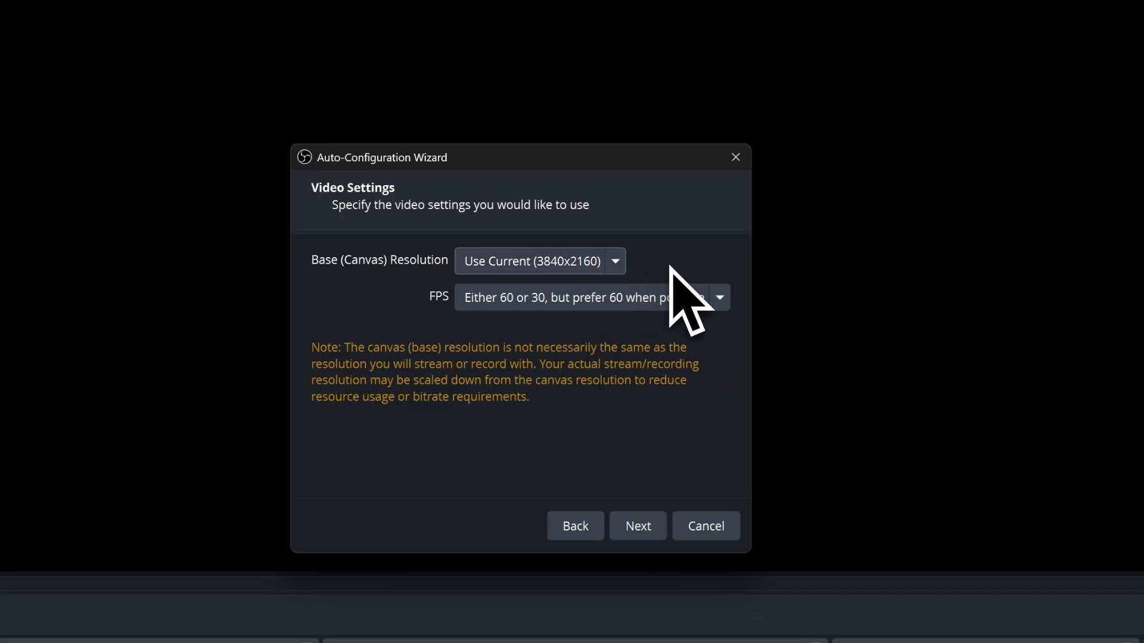
left_click(719, 299)
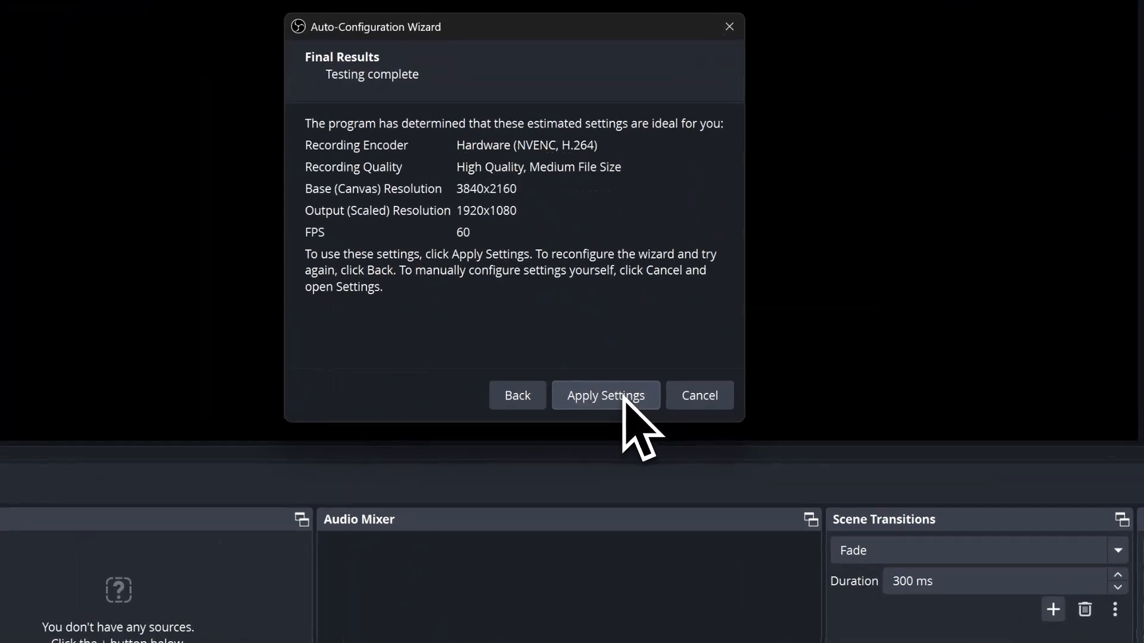
left_click(623, 395)
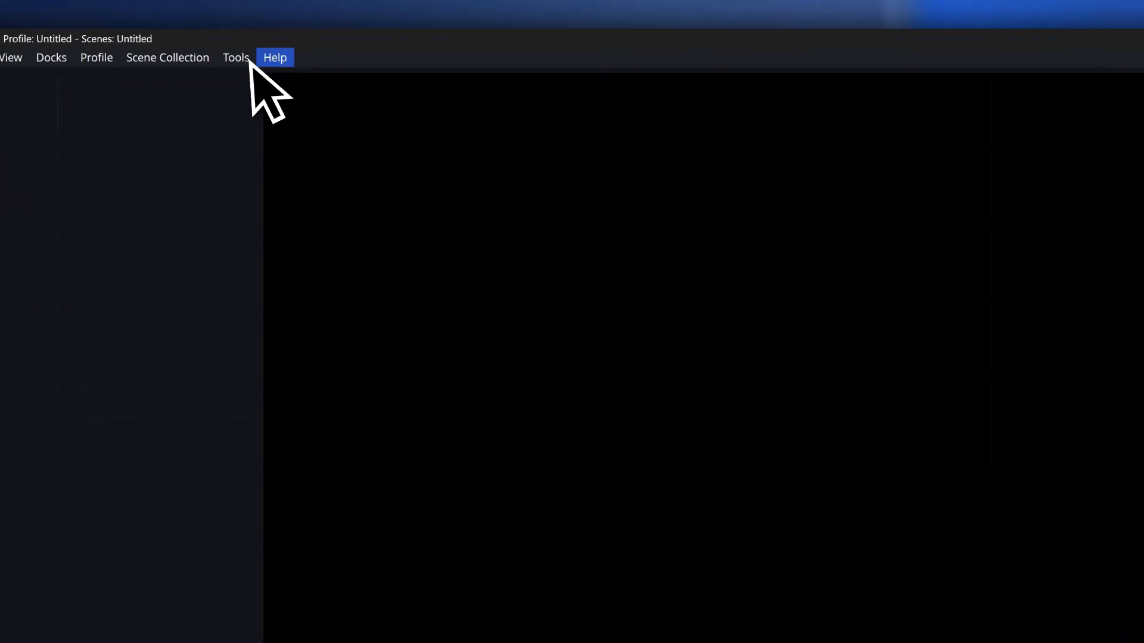
Open the existing scene's name for editing
left_click(244, 59)
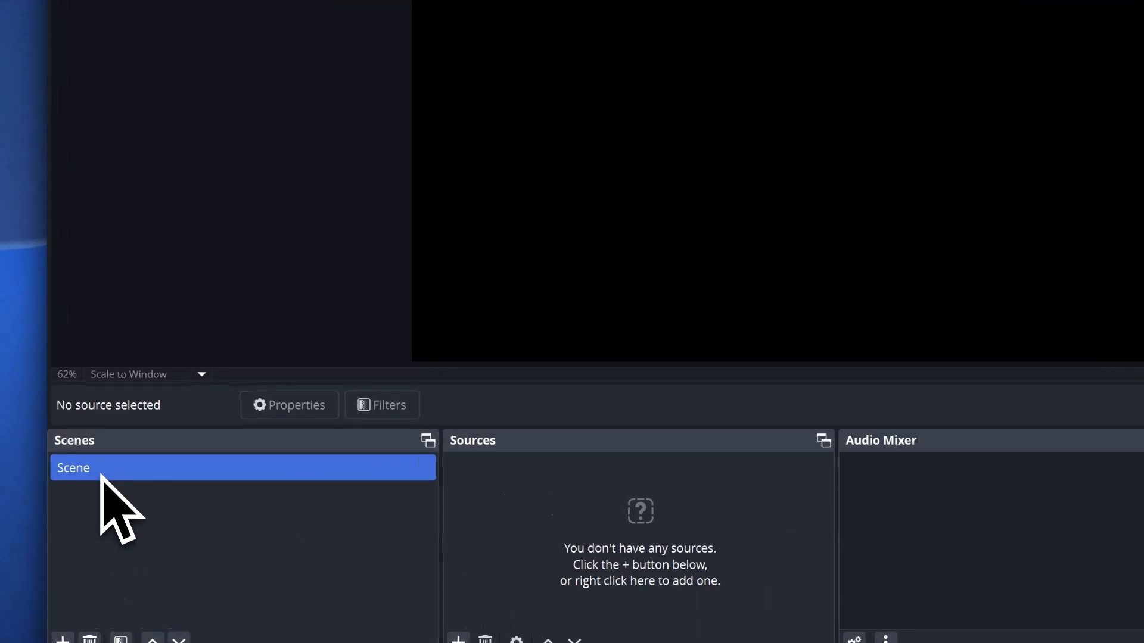
right_click(102, 471)
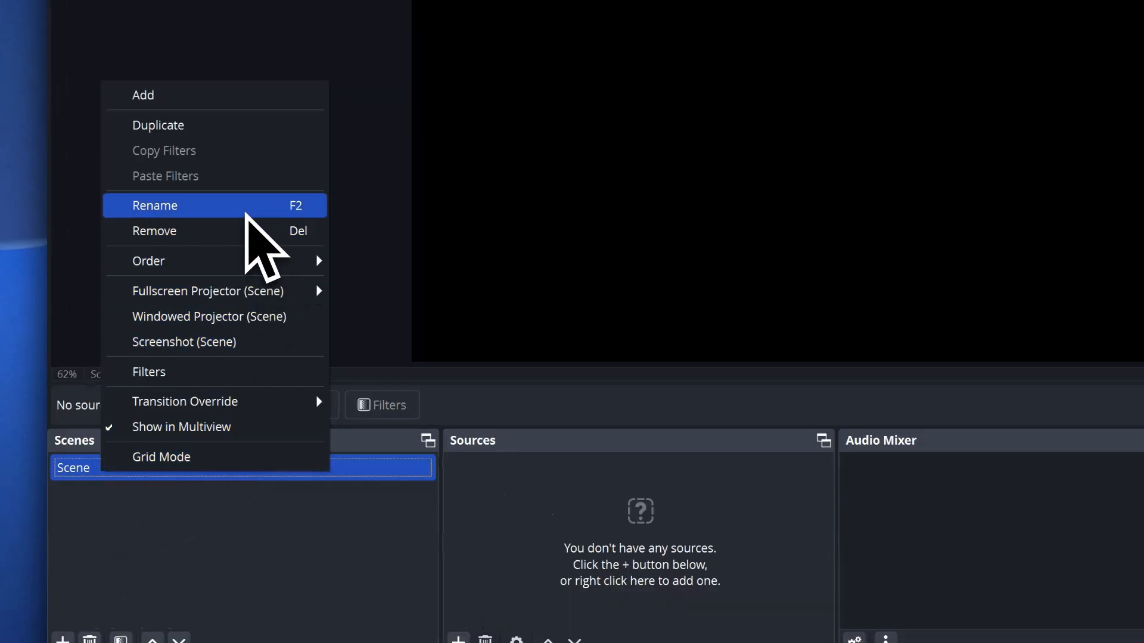
left_click(246, 210)
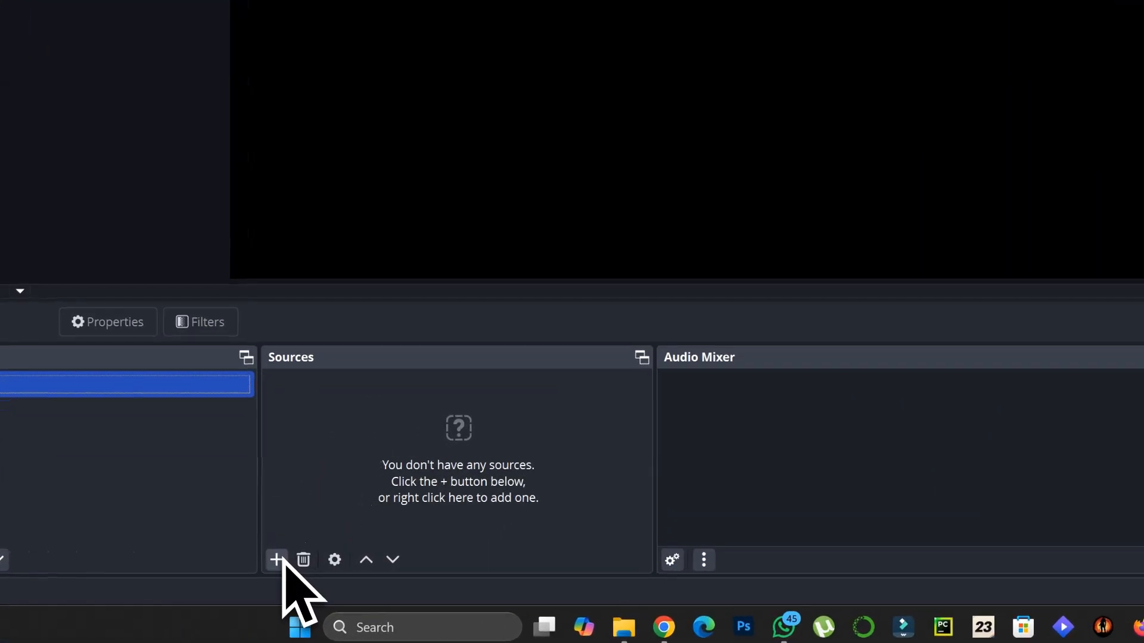
Add a new Display Capture source to the scene that captures the 3840x2160 primary monitor
left_click(281, 556)
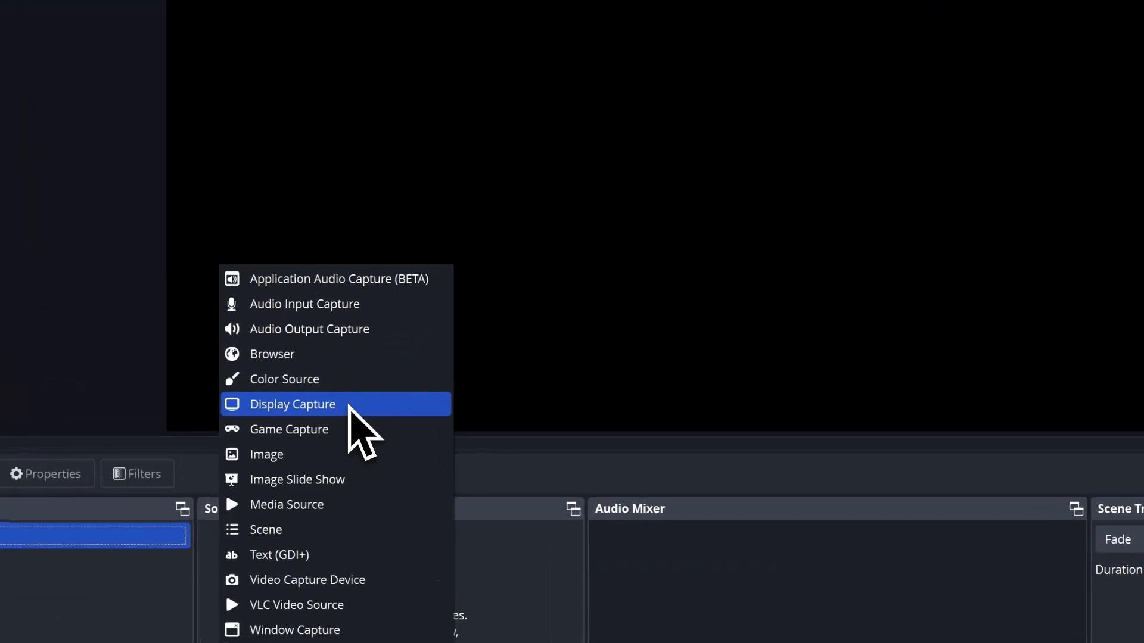
left_click(348, 406)
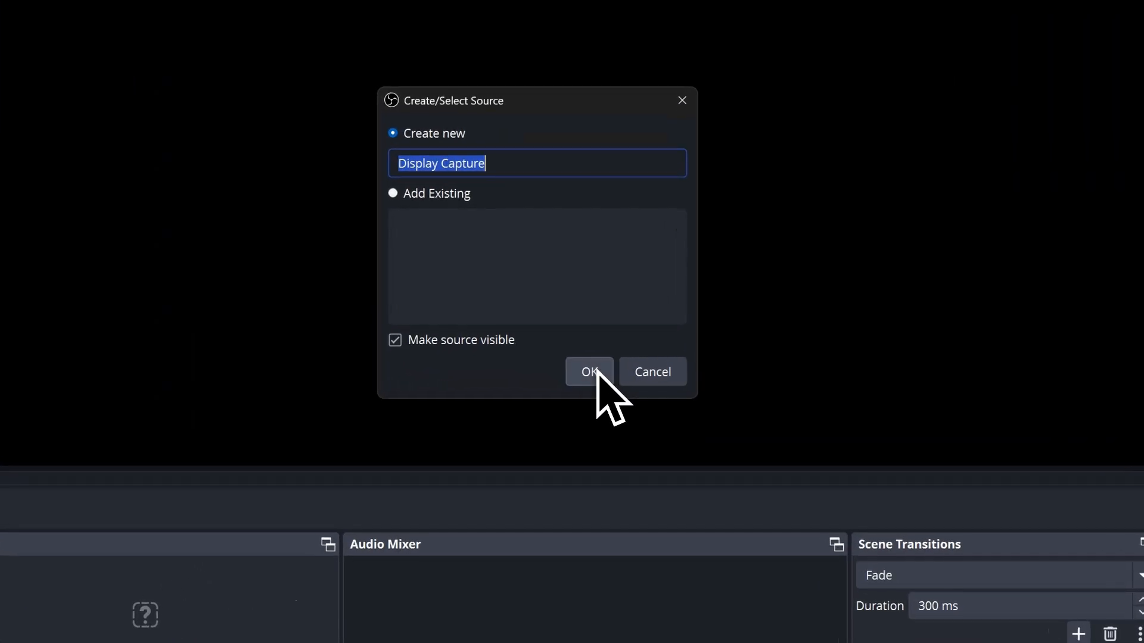
left_click(593, 369)
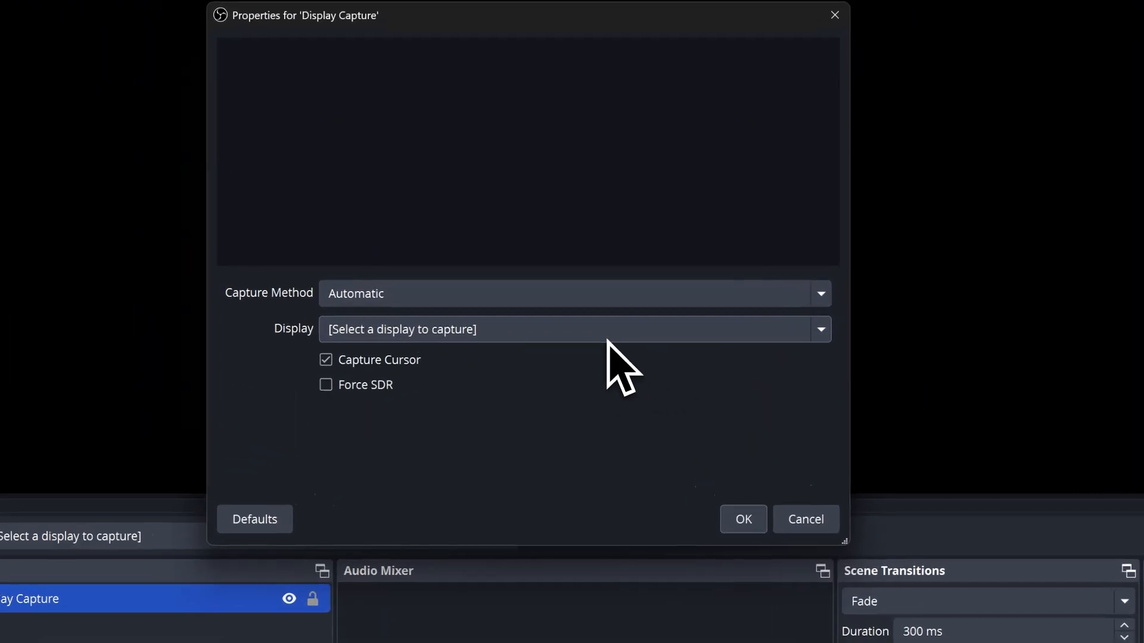
left_click(606, 339)
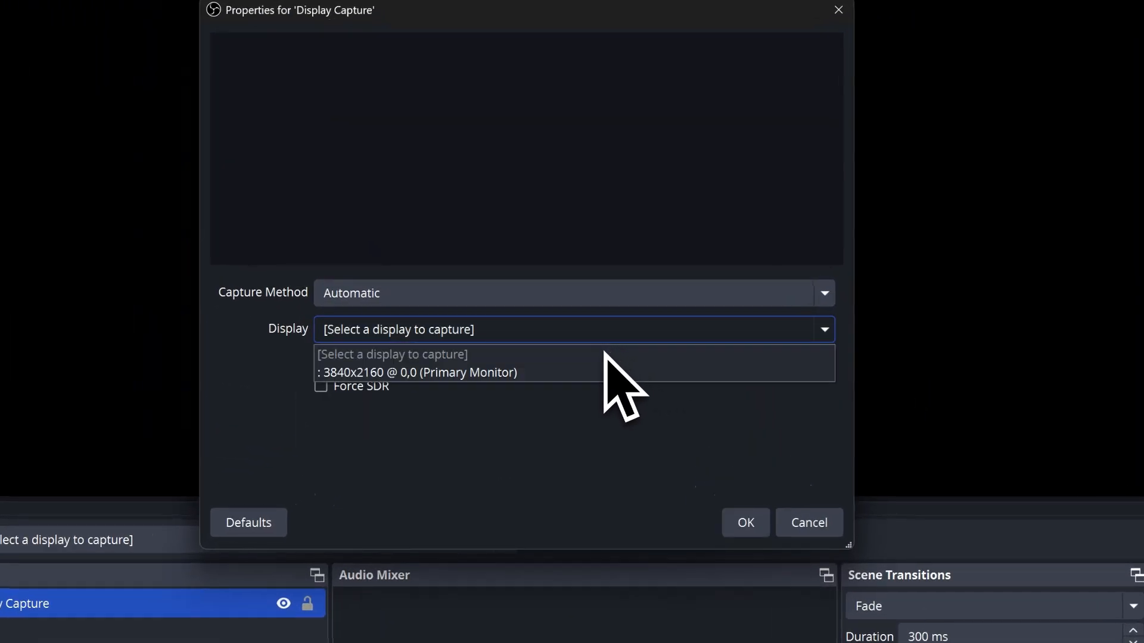
left_click(532, 375)
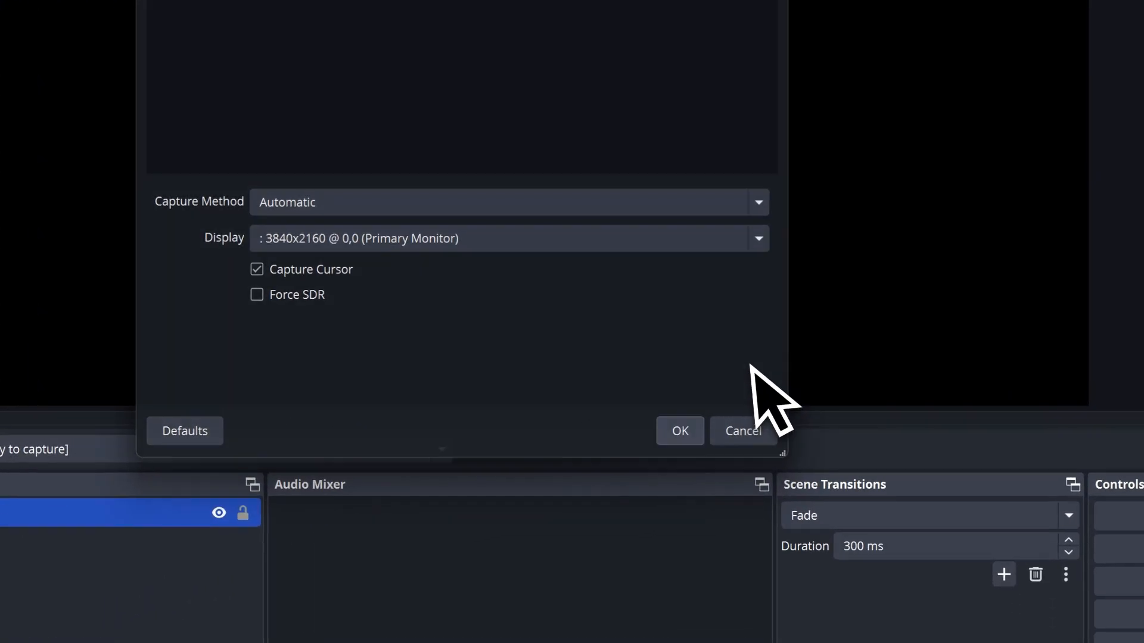
left_click(680, 431)
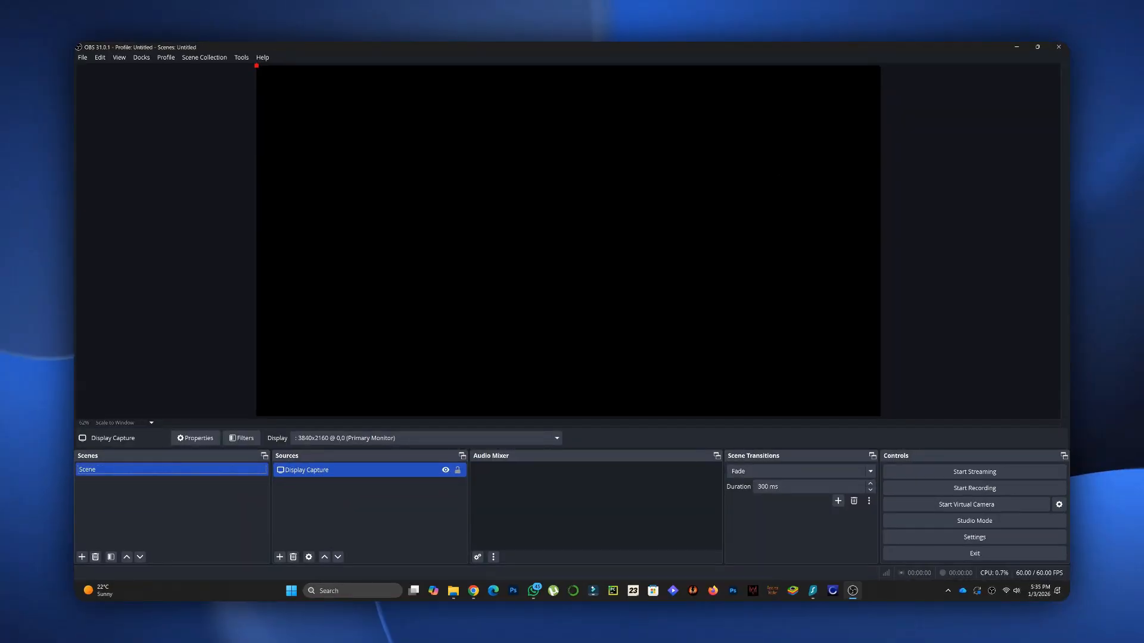
left_click(87, 470)
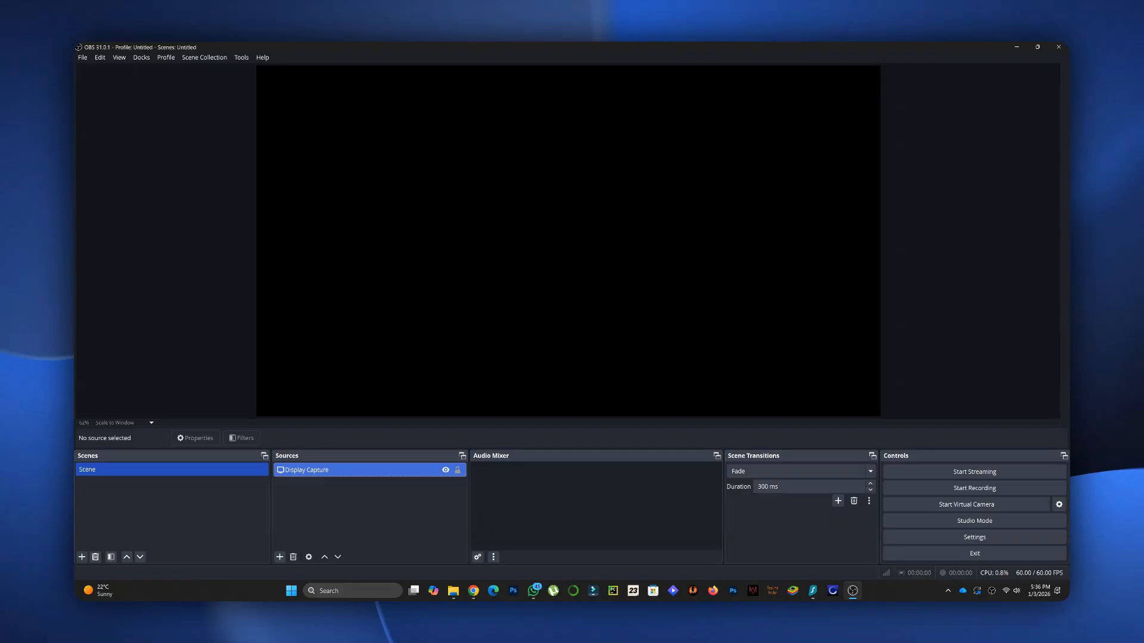
left_click(361, 510)
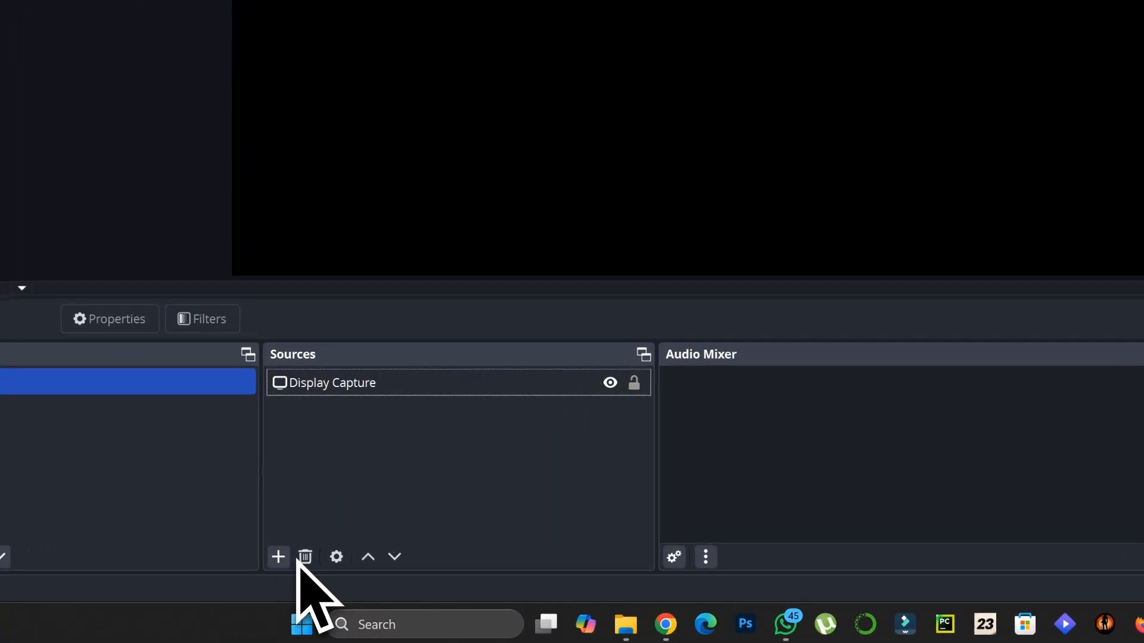
Add a new Audio Input Capture source using the device Microphone (2- High Definition Audio Device)
left_click(280, 557)
mouse_move(326, 542)
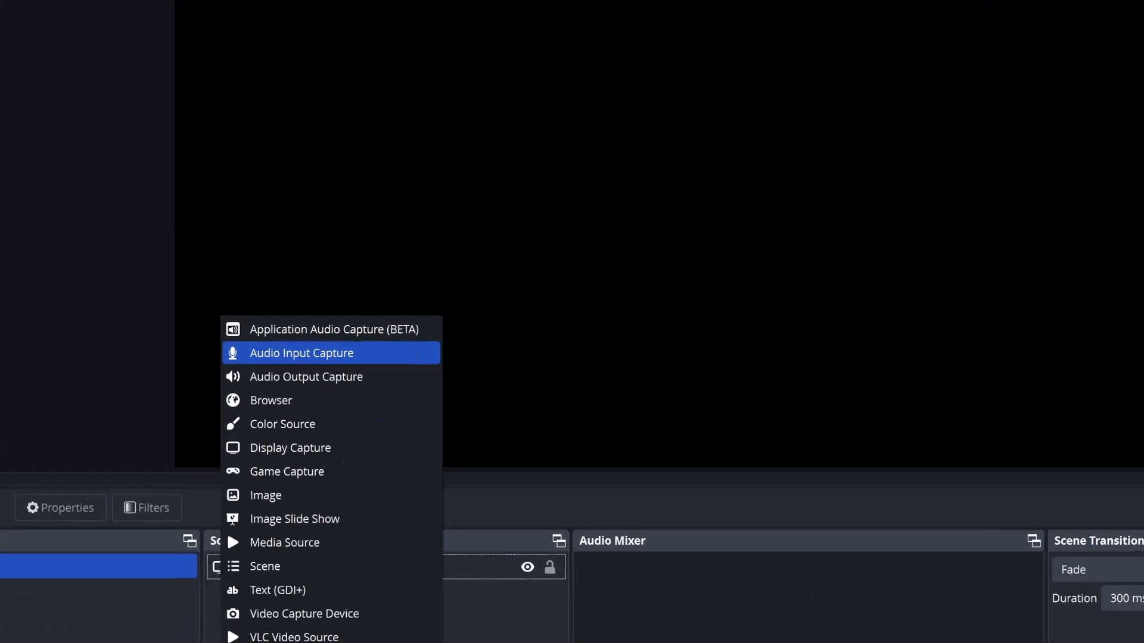
left_click(351, 358)
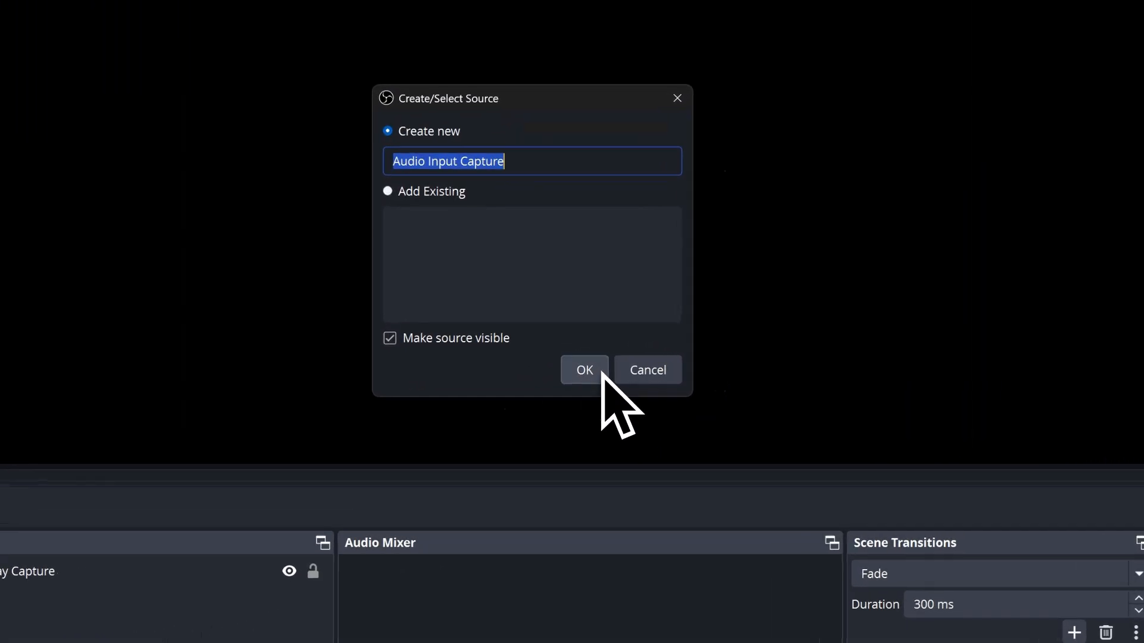
left_click(599, 371)
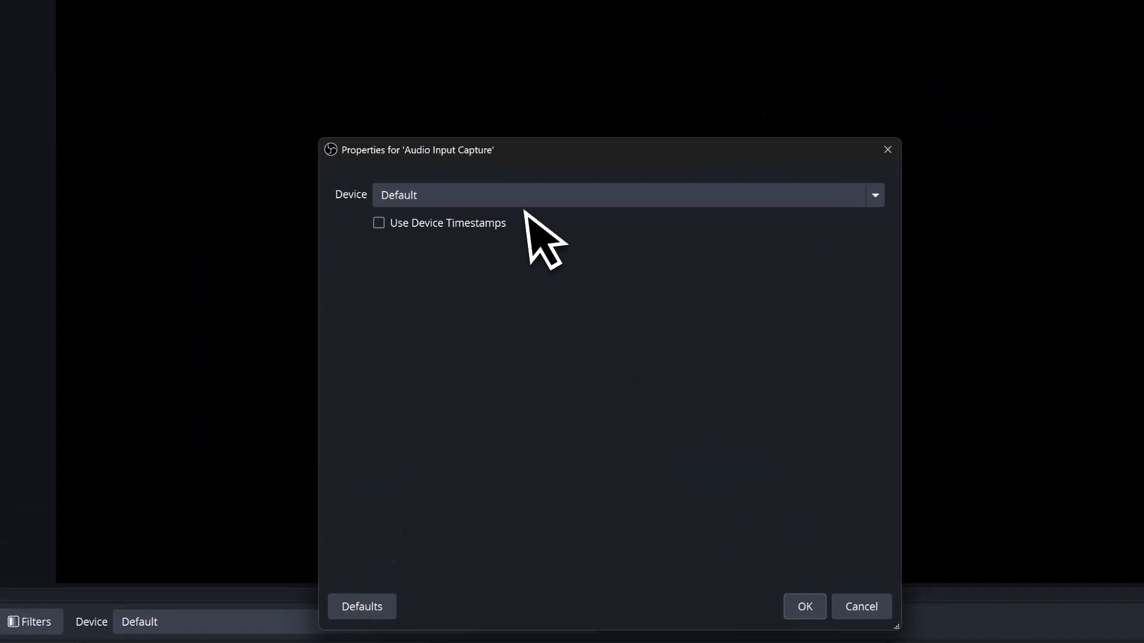
left_click(508, 200)
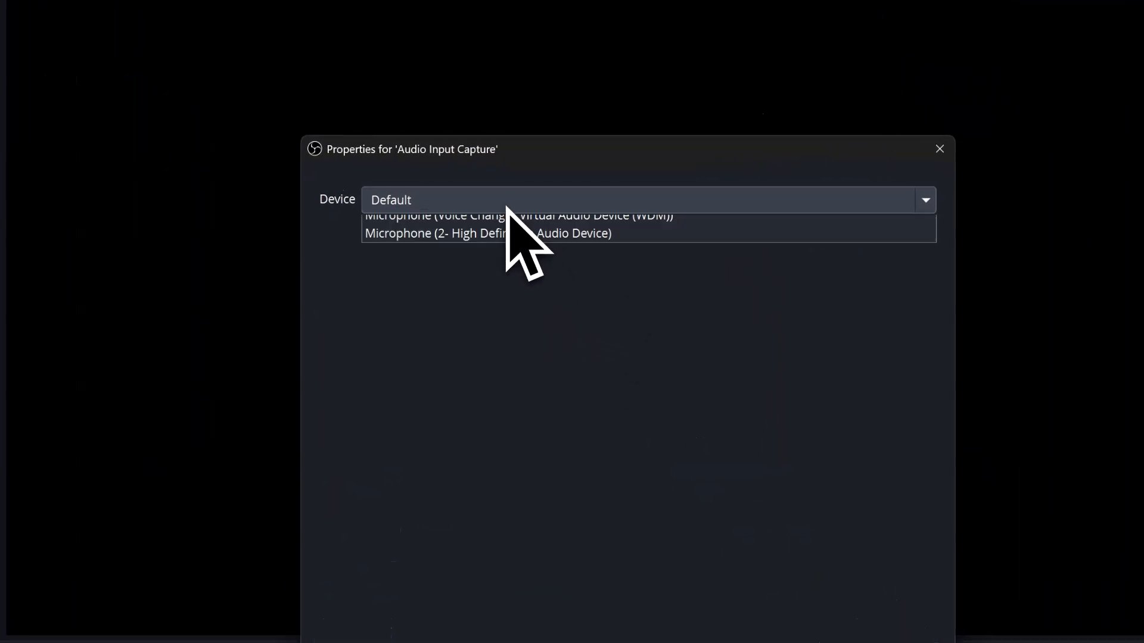
left_click(490, 262)
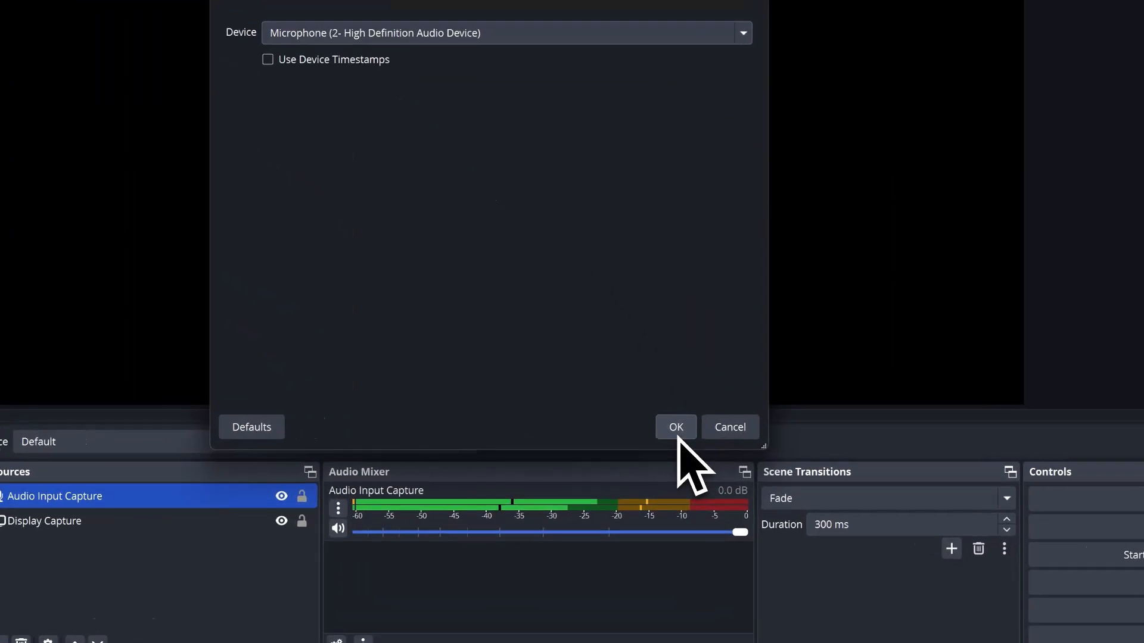
left_click(676, 430)
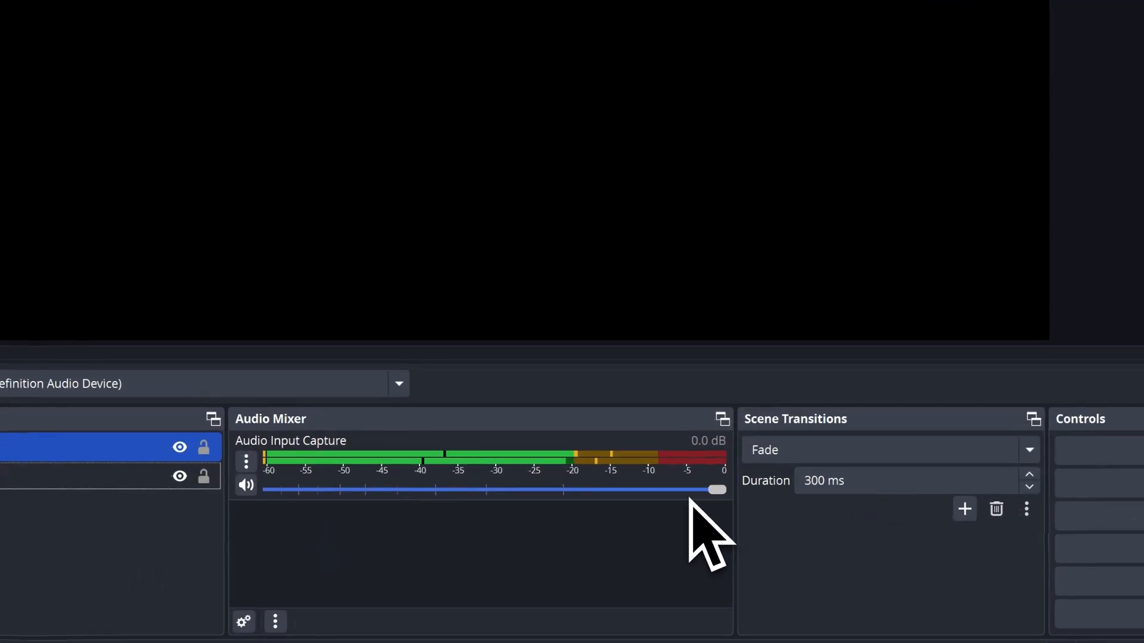
Try the microphone source's volume control and look through the filter types available for it
left_click_drag(703, 494, 737, 515)
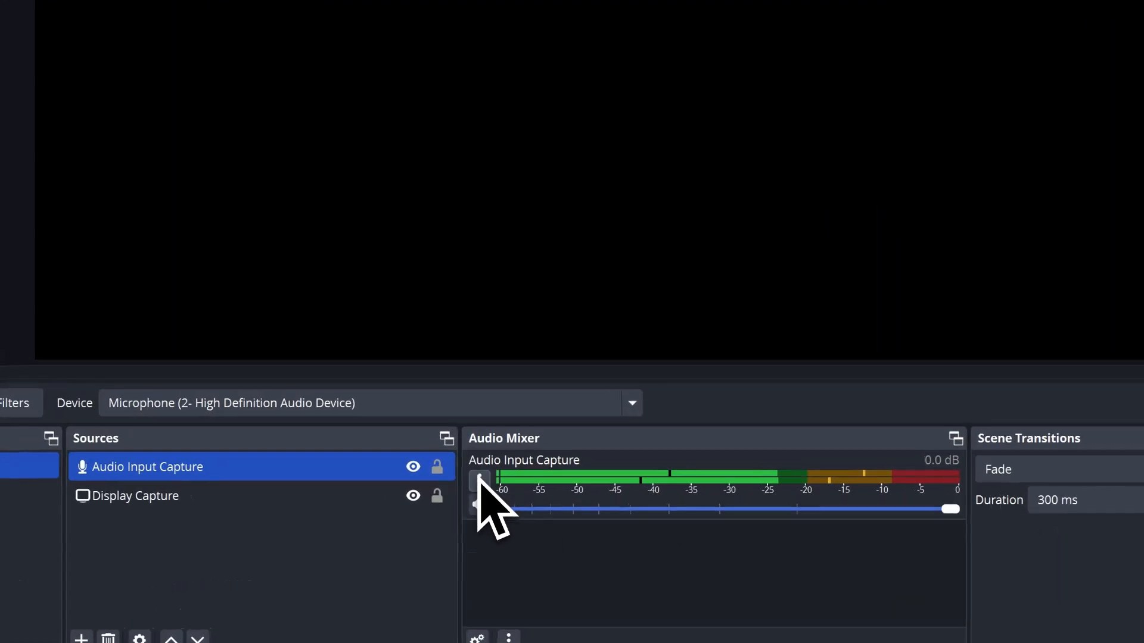
left_click(478, 477)
left_click(549, 415)
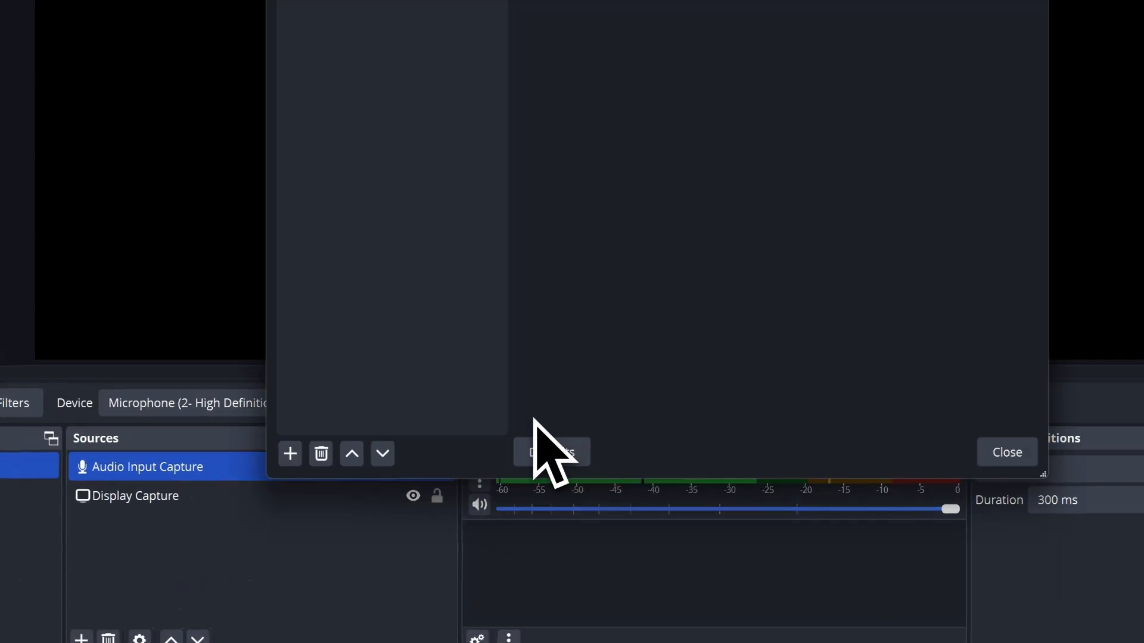
left_click(290, 453)
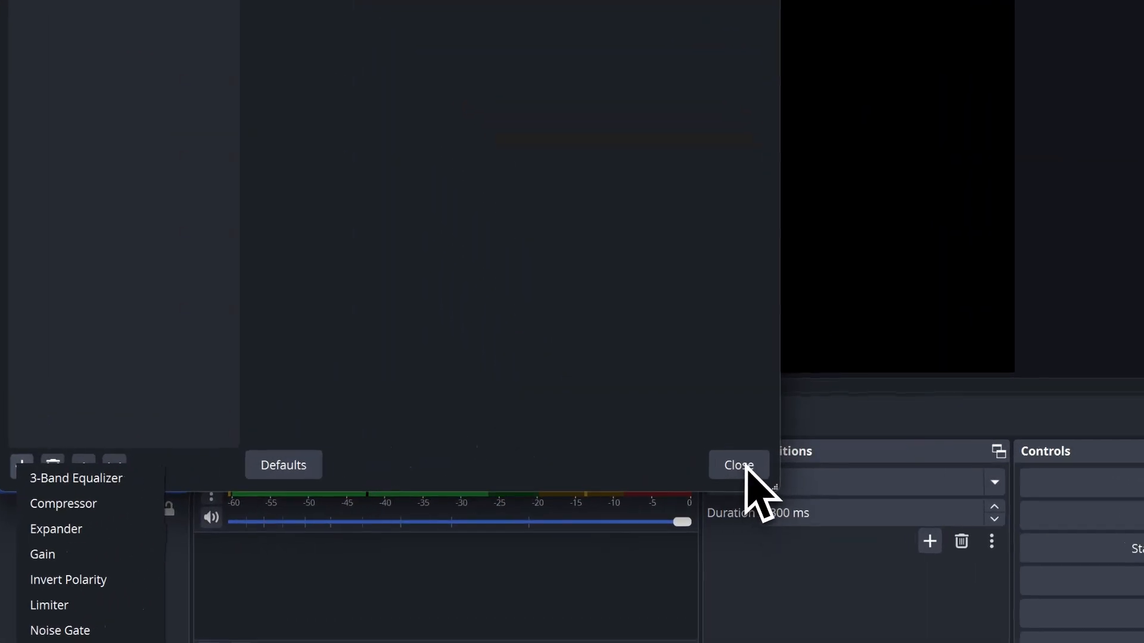
left_click(752, 454)
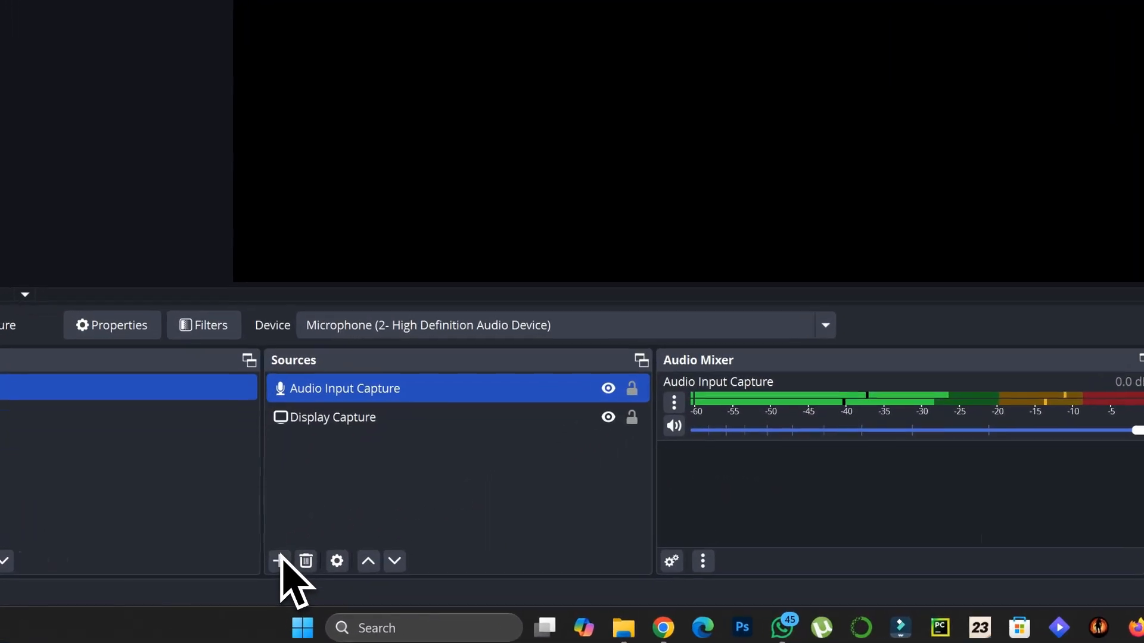
Add a new Audio Output Capture source using the device Speakers (2- High Definition Audio Device)
left_click(274, 562)
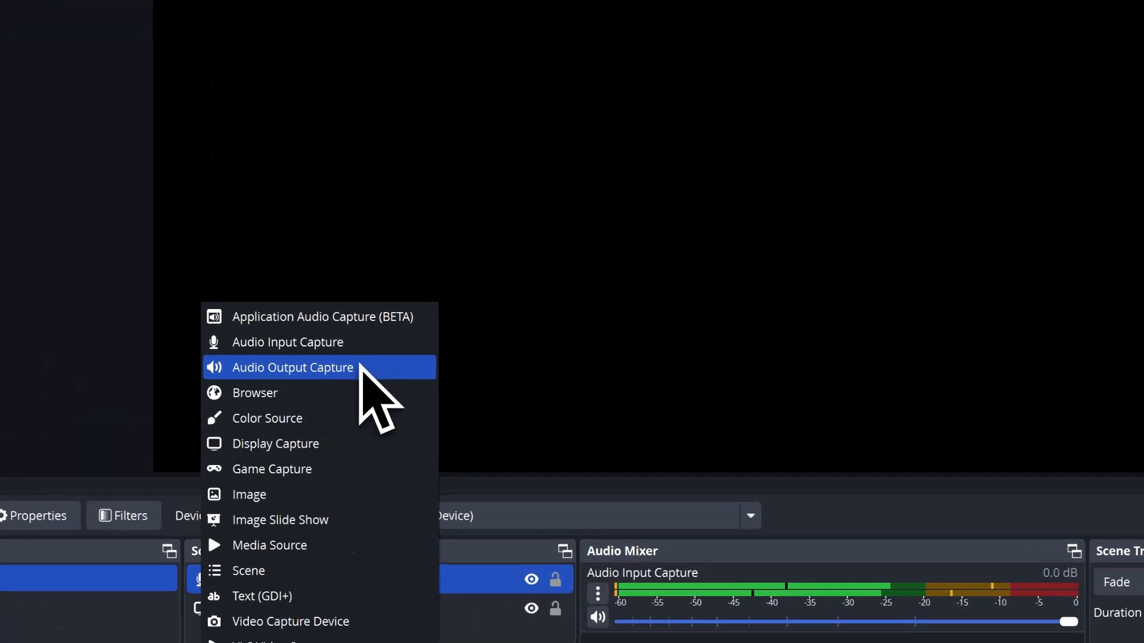
left_click(360, 364)
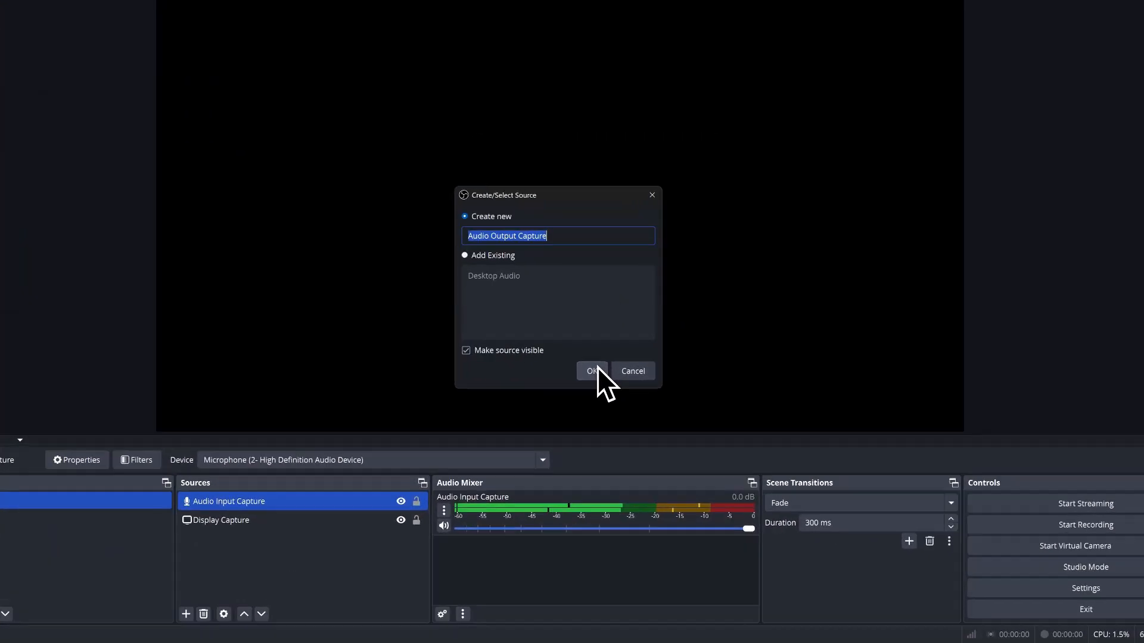
left_click(826, 378)
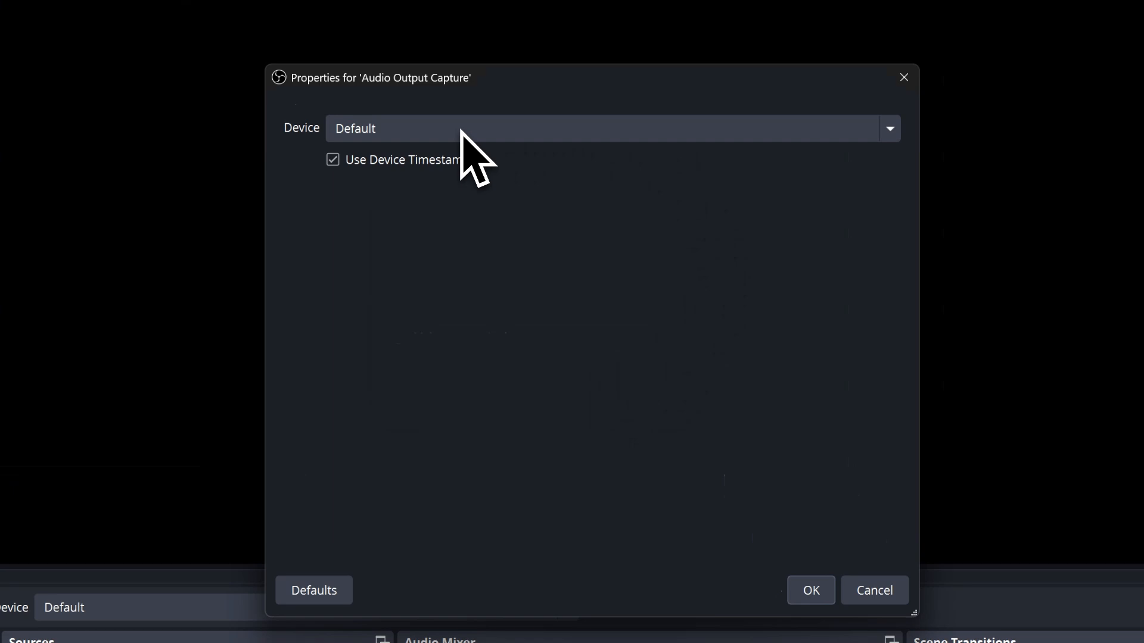
left_click(405, 36)
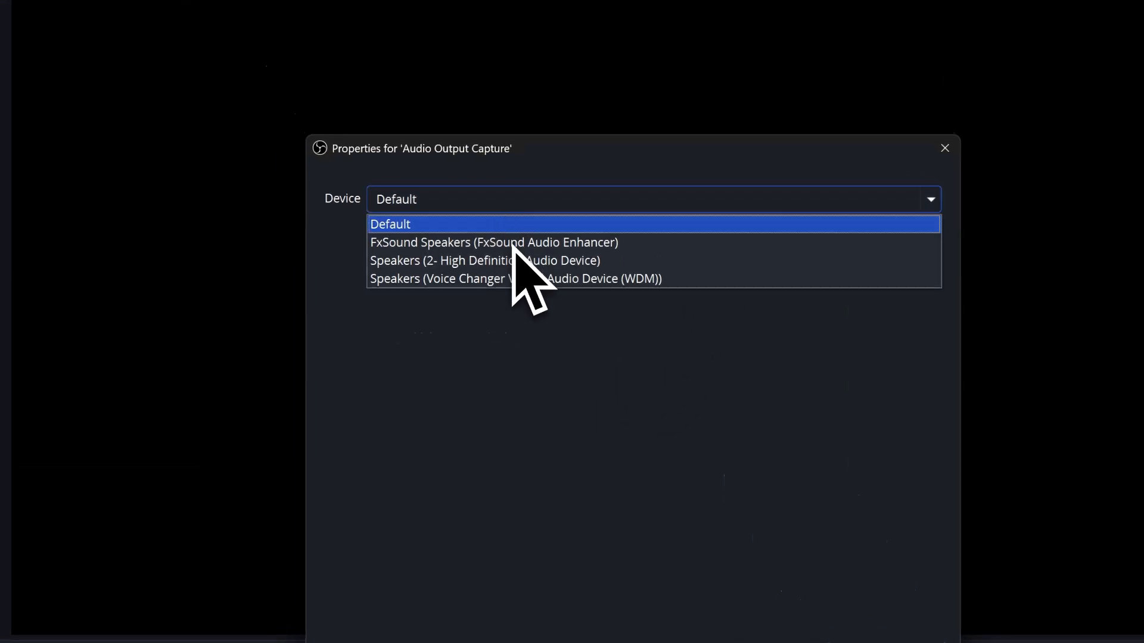
left_click(495, 262)
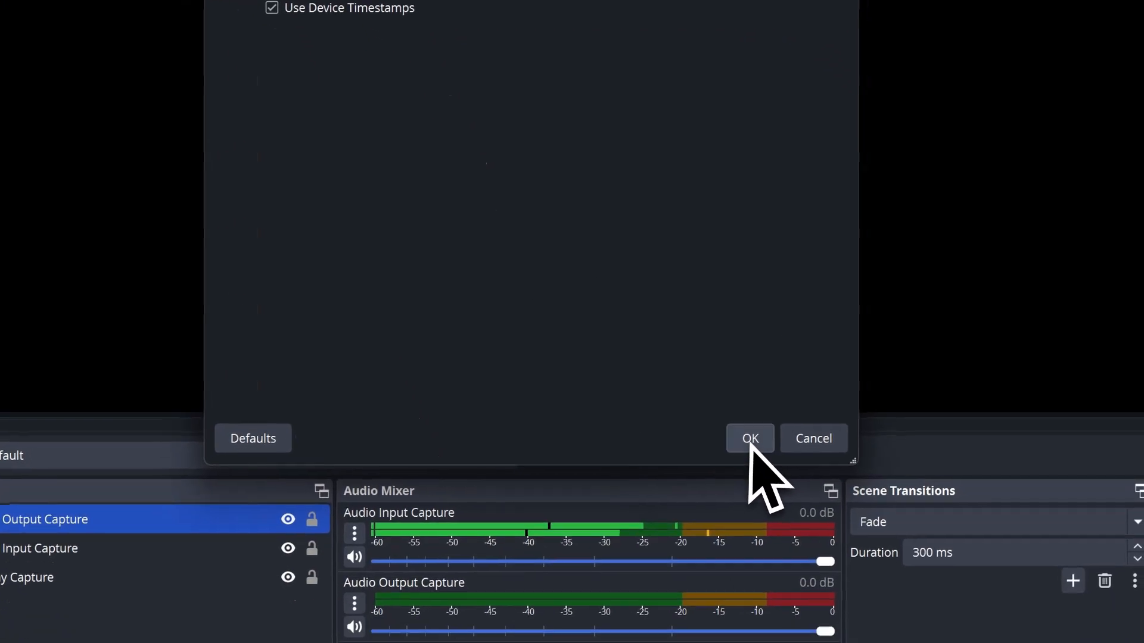
left_click(747, 440)
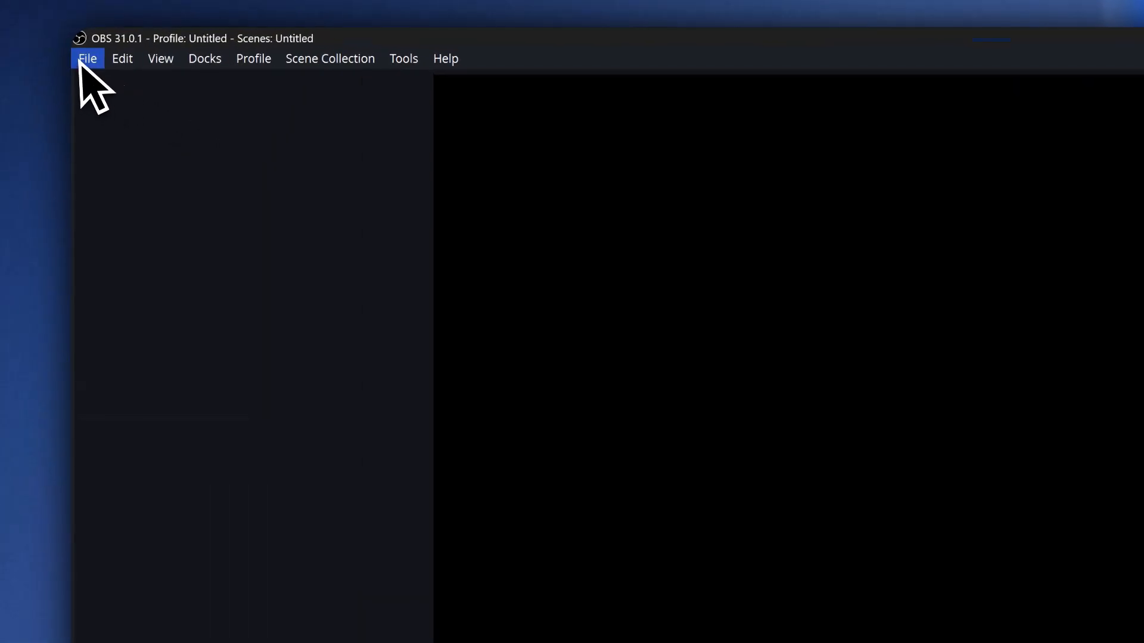
Open the output settings and keep the recording quality at High Quality, Medium File Size
left_click(81, 58)
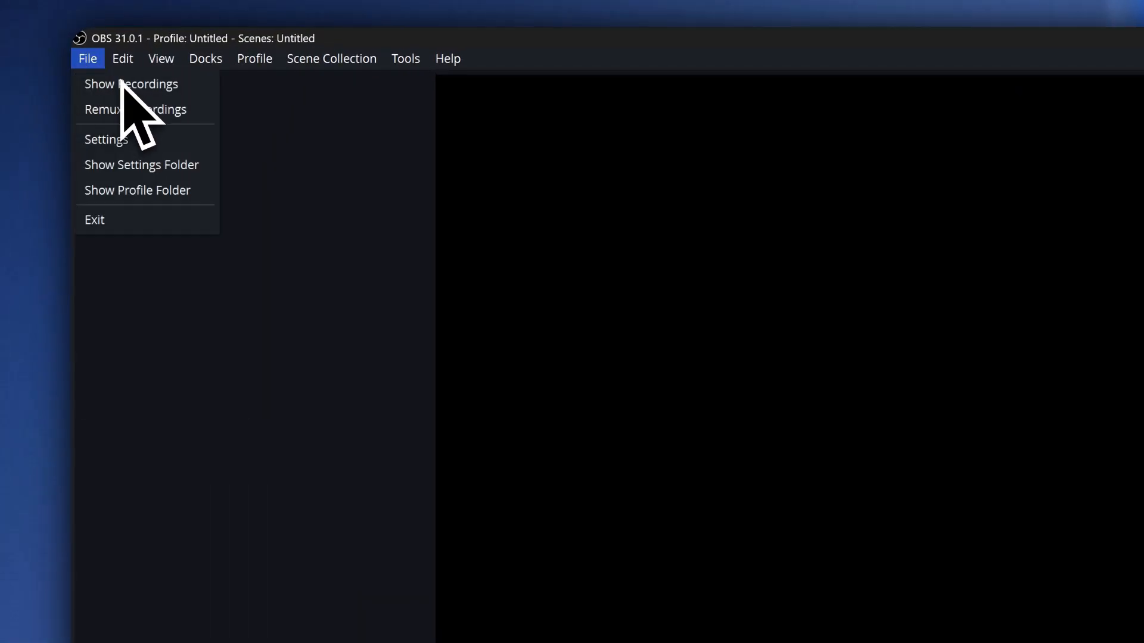
left_click(135, 142)
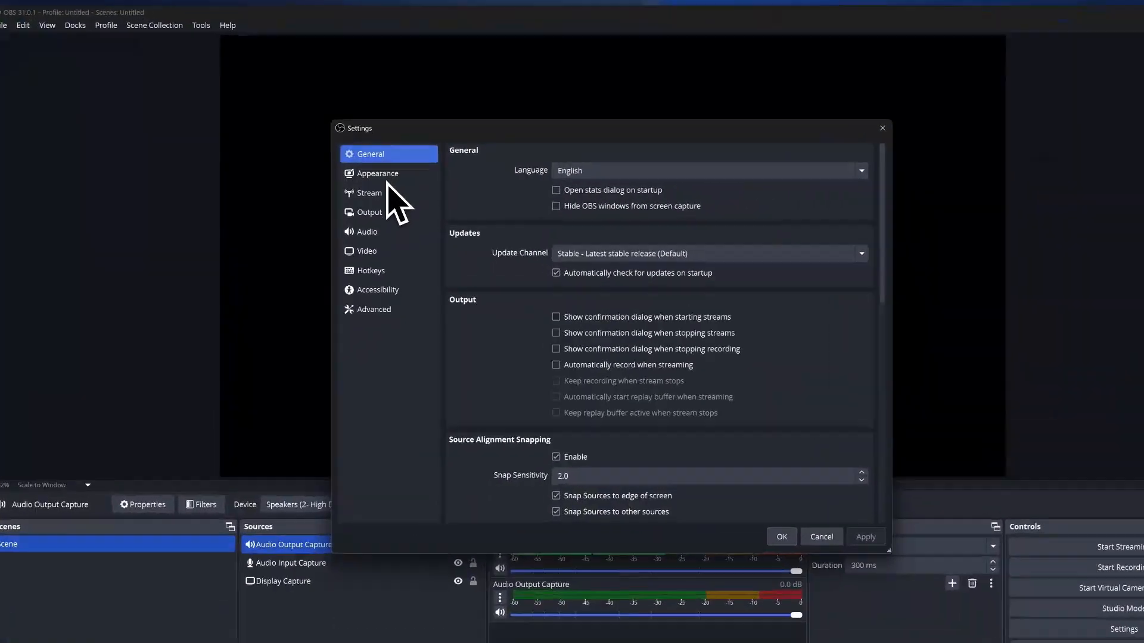
left_click(387, 213)
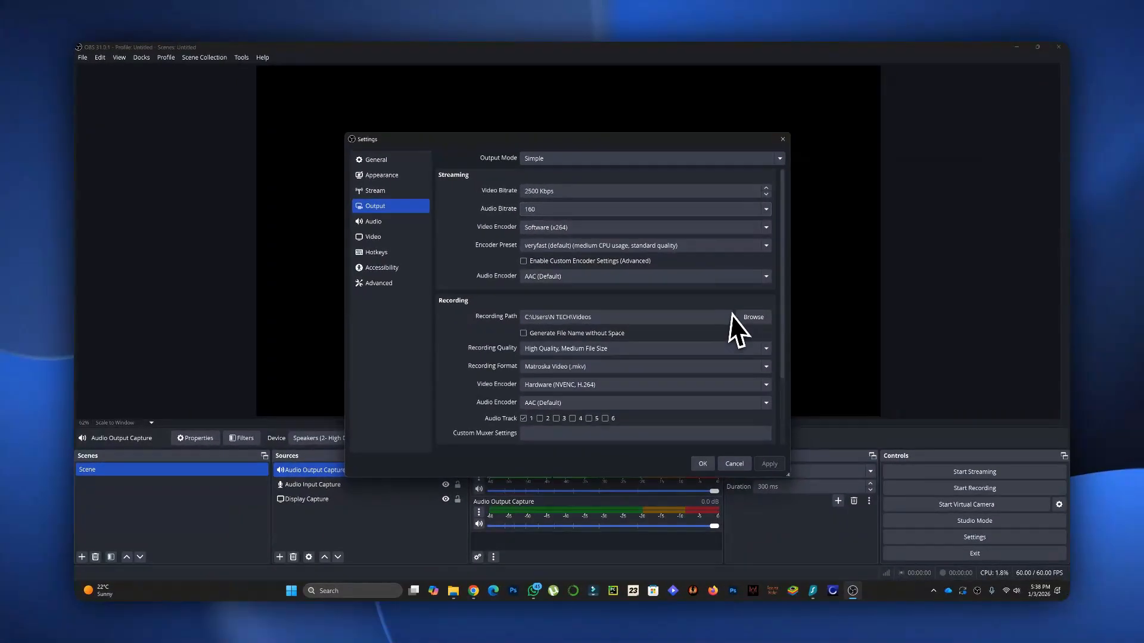
scroll(1086, 447, "down", 1)
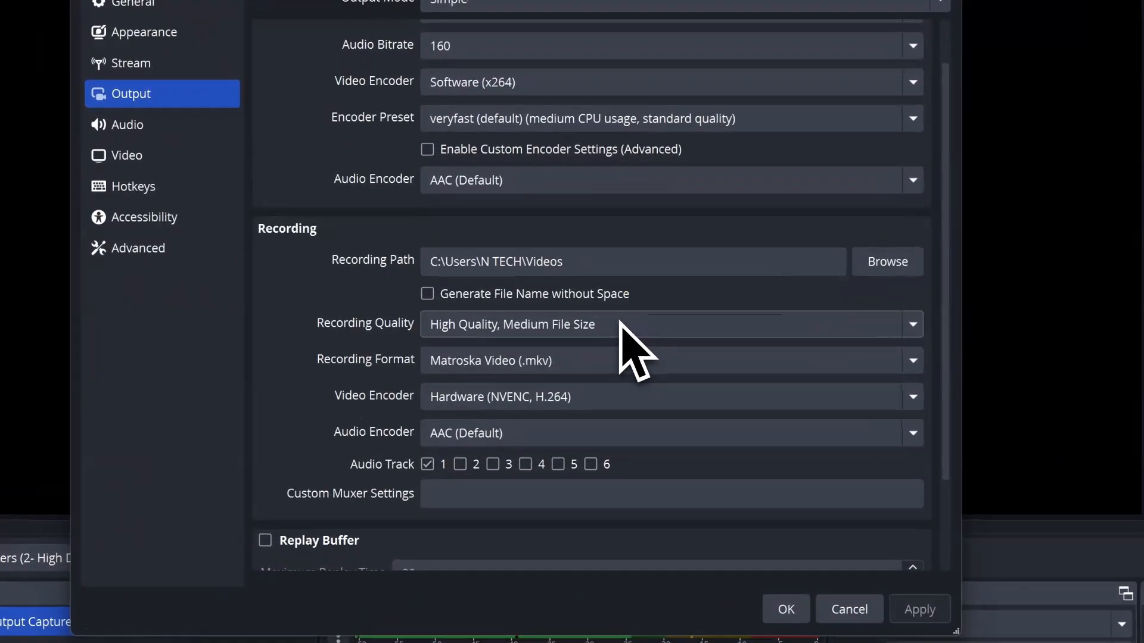
left_click(619, 321)
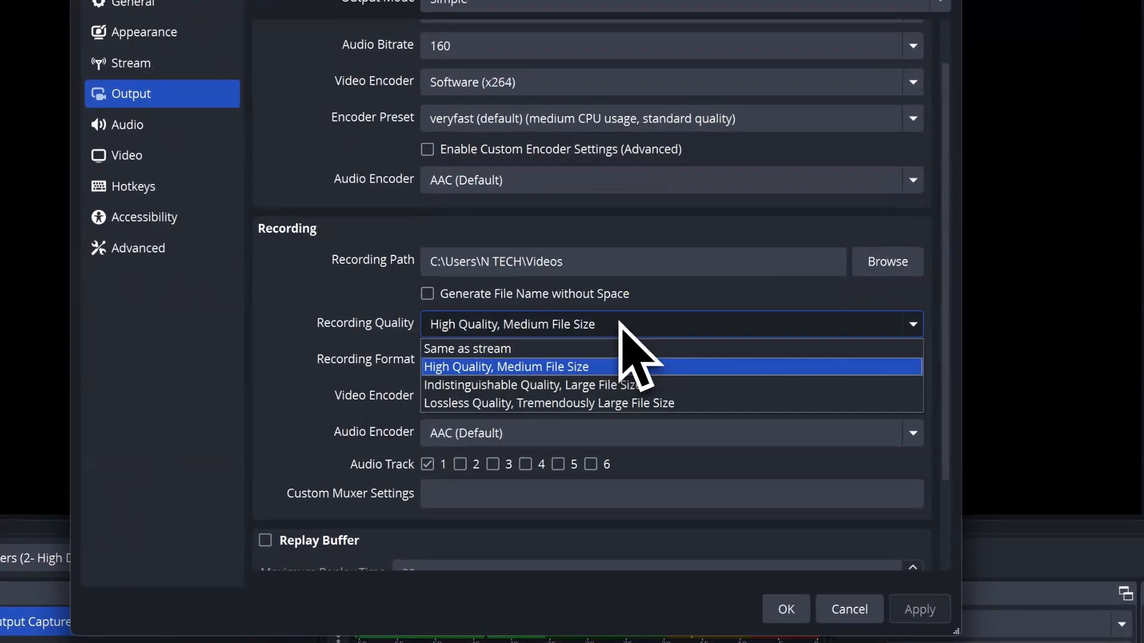
left_click(619, 321)
Set the recording format to Fragmented MP4 (.mp4) and the recording's video encoder to Hardware (NVENC, H.264)
left_click(606, 363)
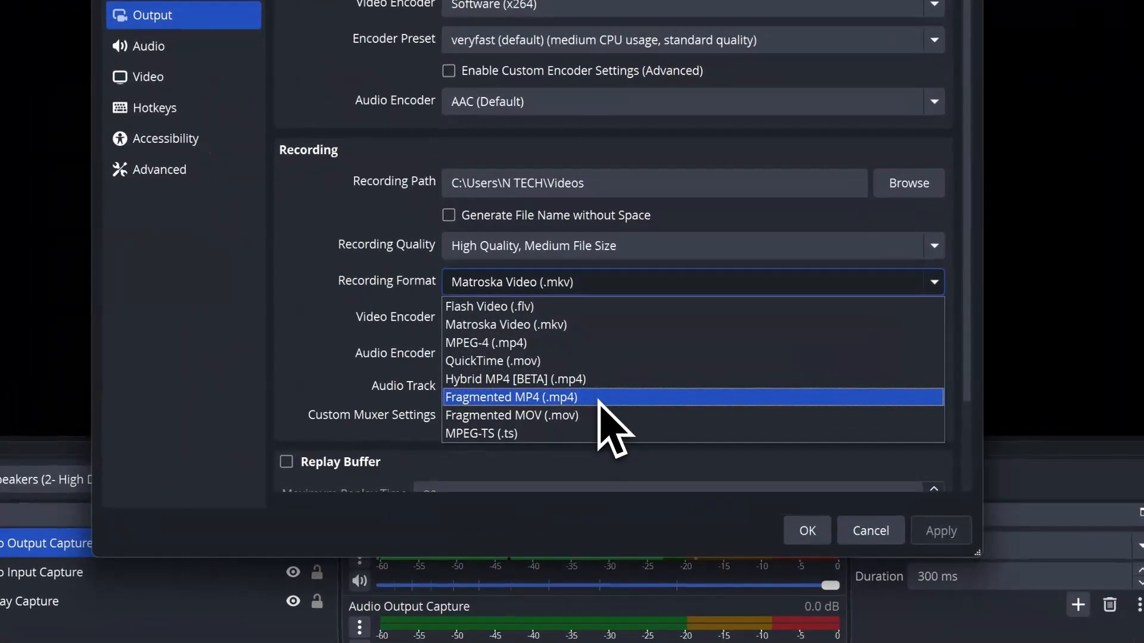
left_click(599, 396)
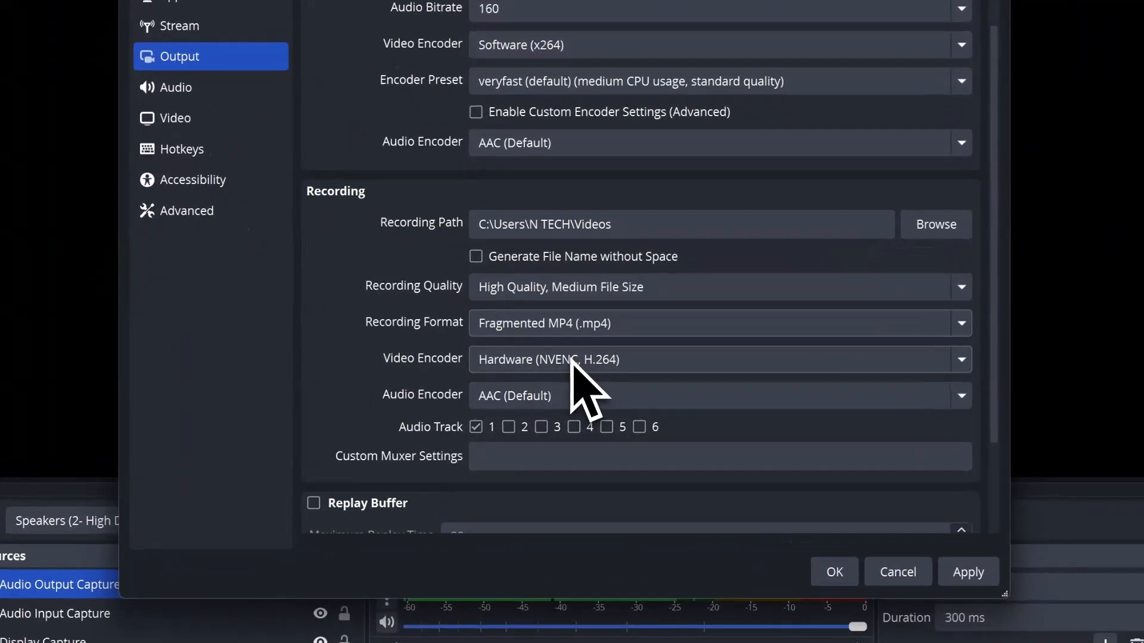
left_click(572, 360)
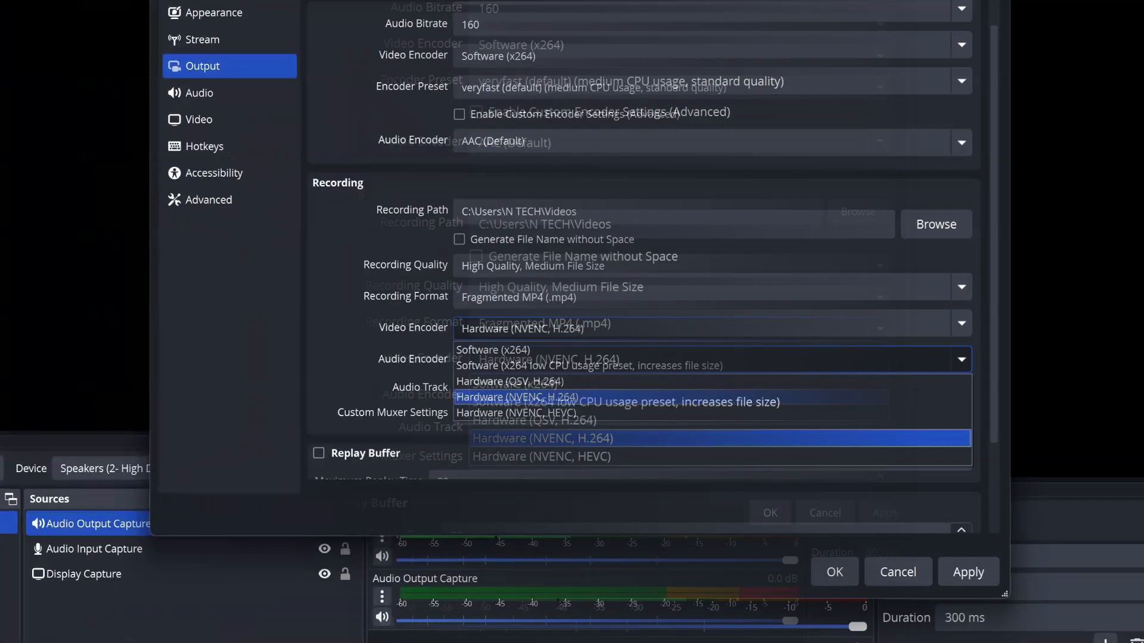
left_click(524, 396)
In the video settings, keep the base canvas resolution at 3840x2160 and set the output resolution to 3840x2160
left_click(198, 119)
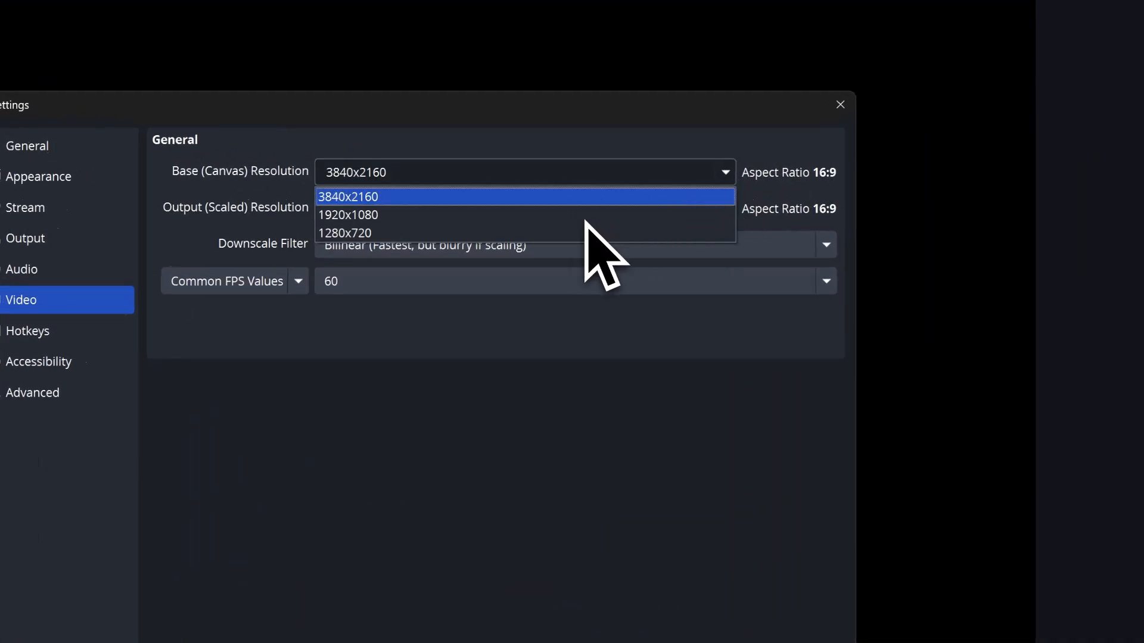
left_click(578, 414)
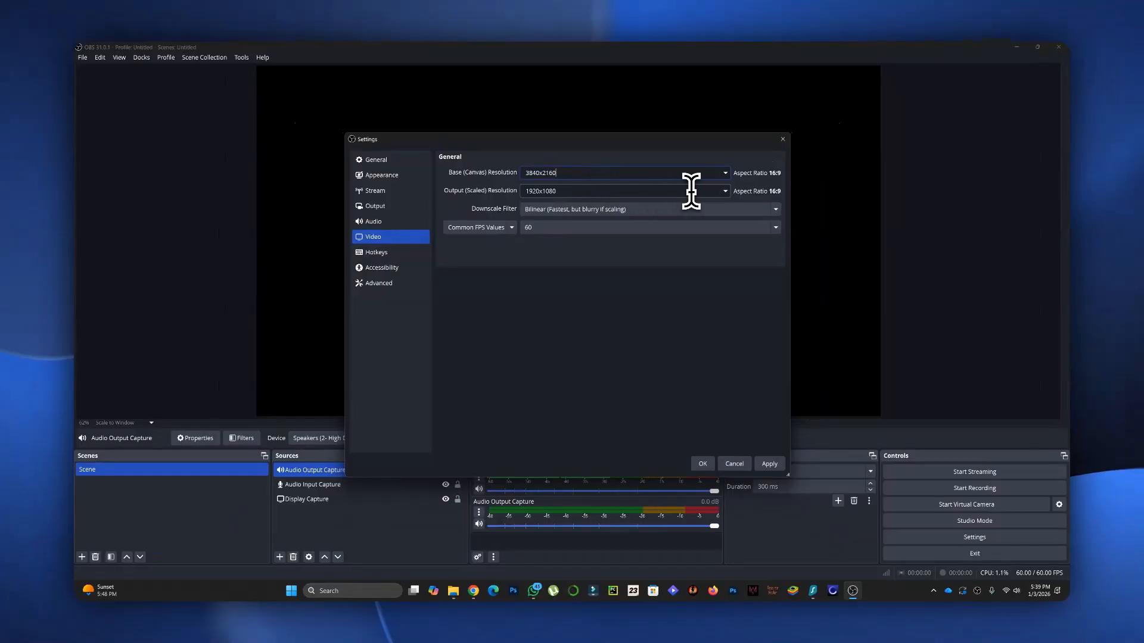
left_click(691, 190)
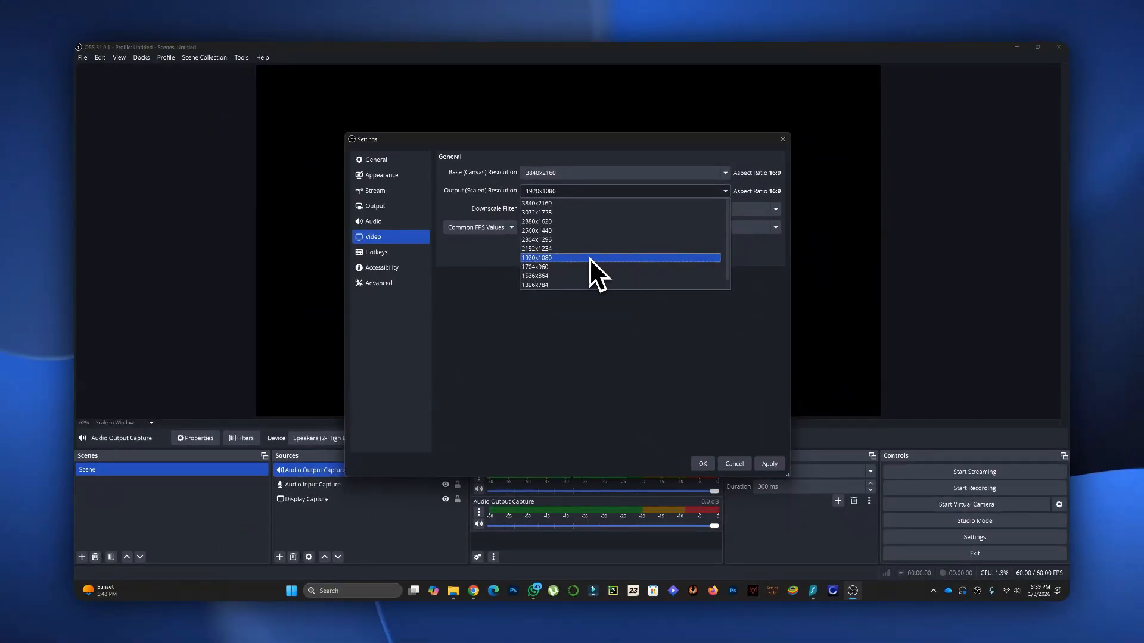
left_click(567, 203)
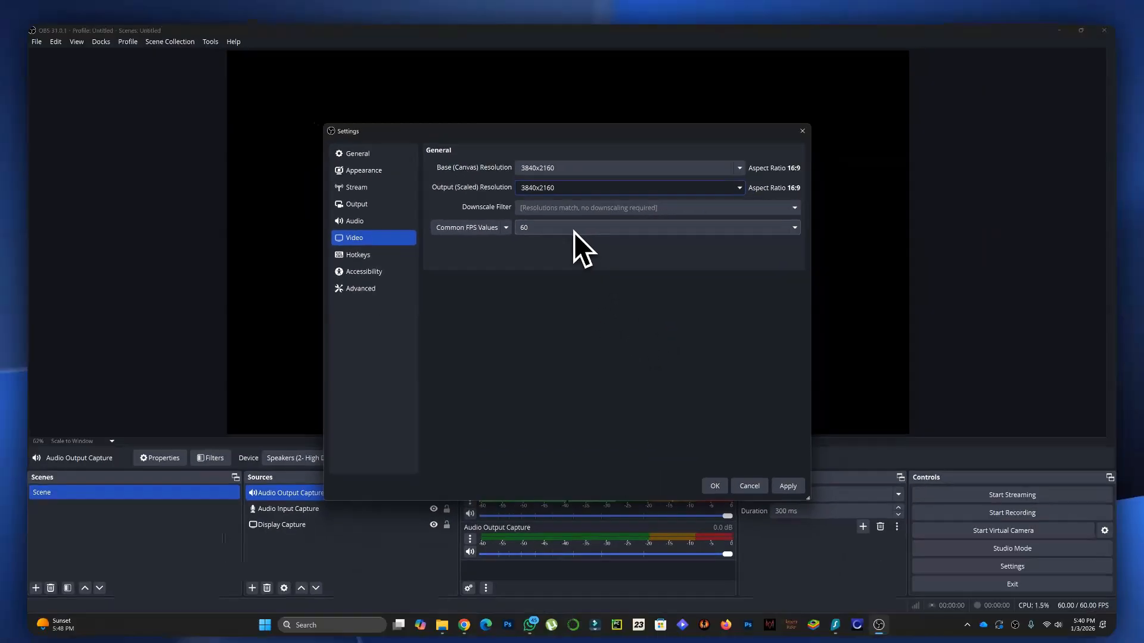
Set the common FPS value to 60, then apply the settings and close them
left_click(596, 251)
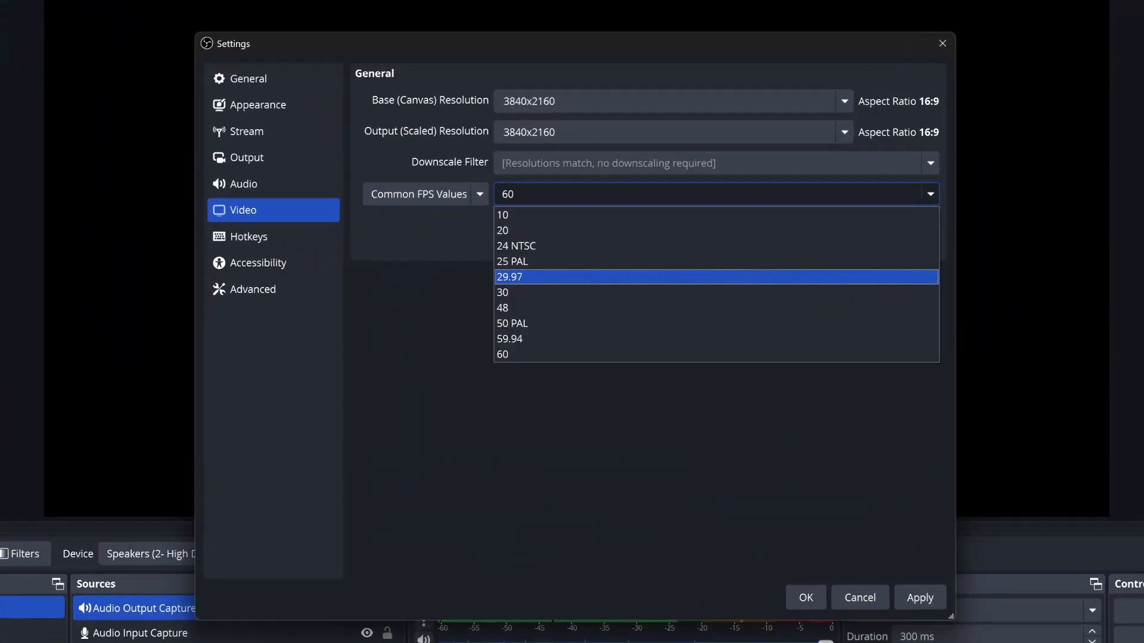
left_click(557, 276)
left_click(557, 227)
left_click(527, 368)
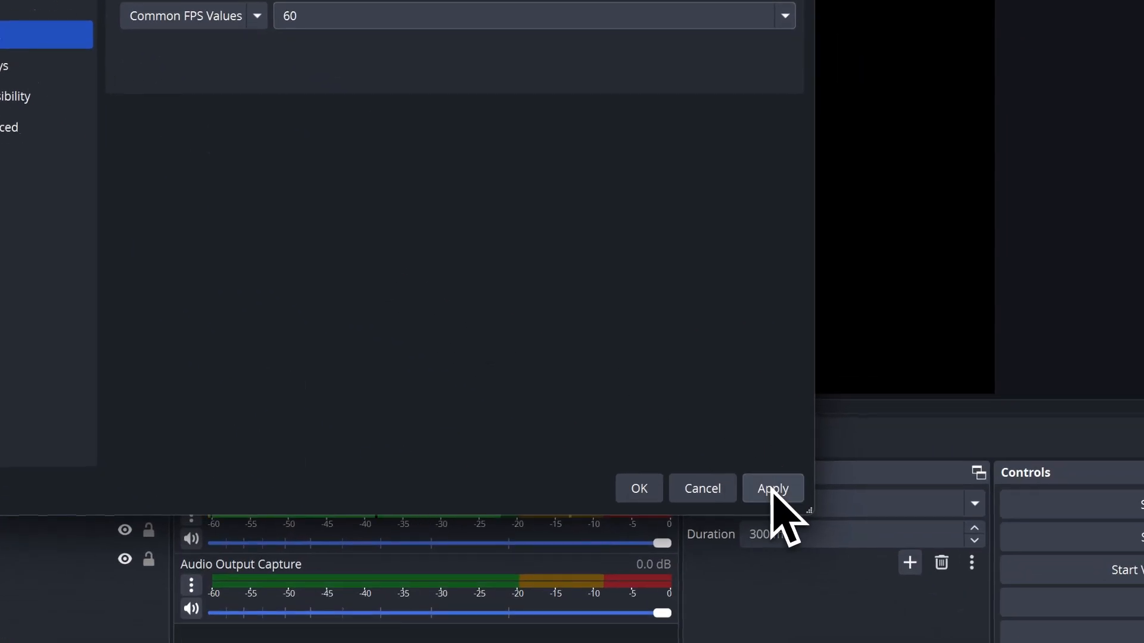
left_click(981, 642)
left_click(852, 642)
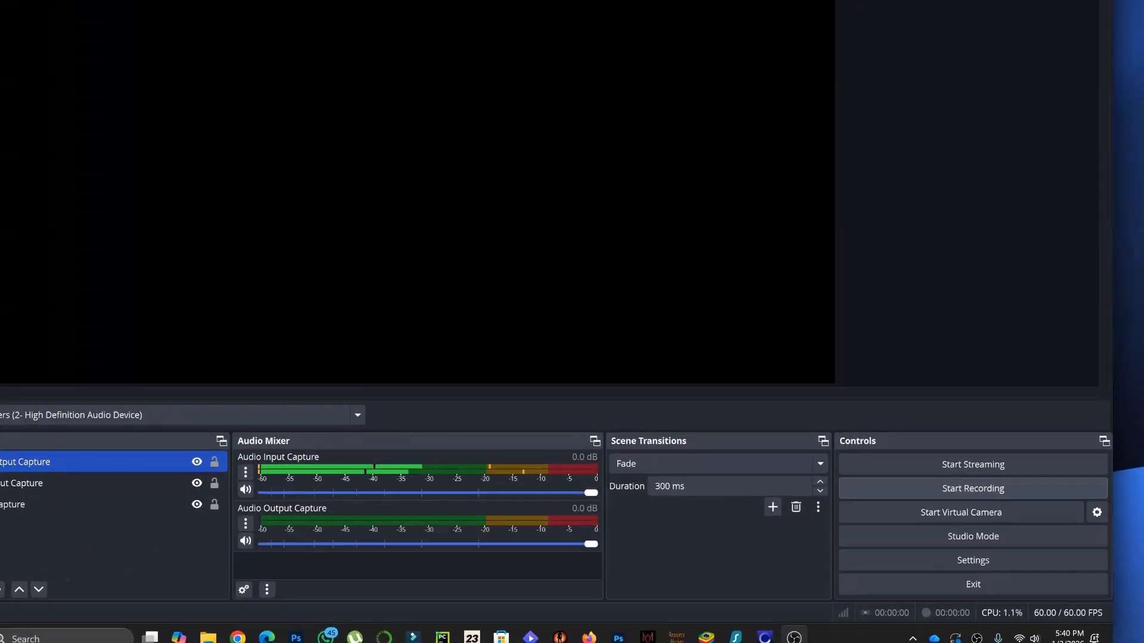
Record the scene for about 10 seconds and stop the recording
left_click(975, 488)
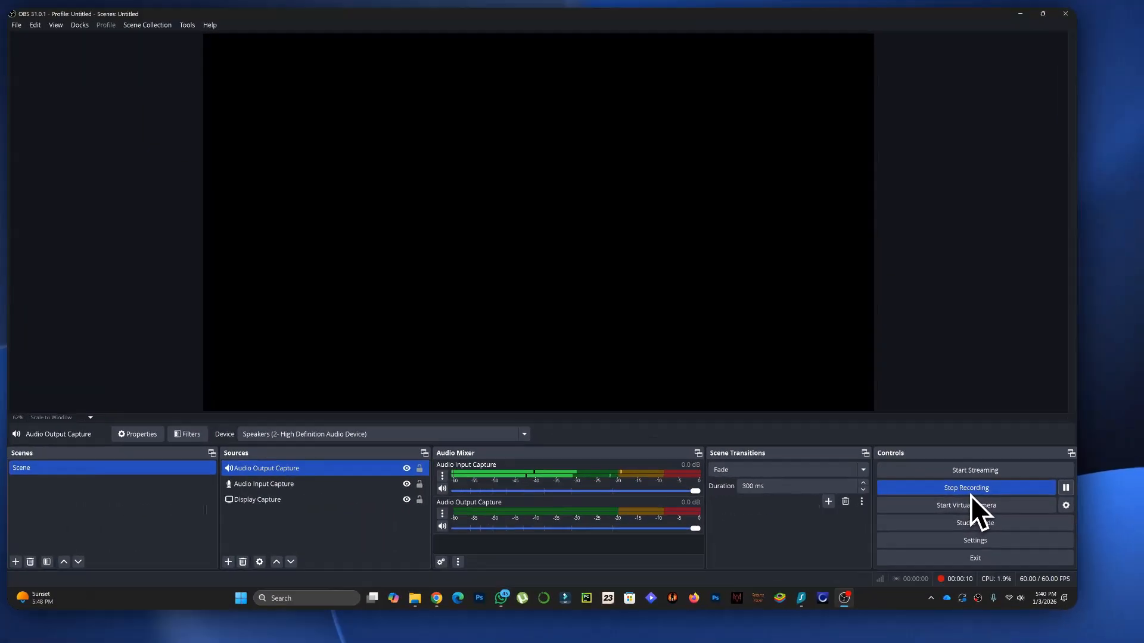
left_click(971, 489)
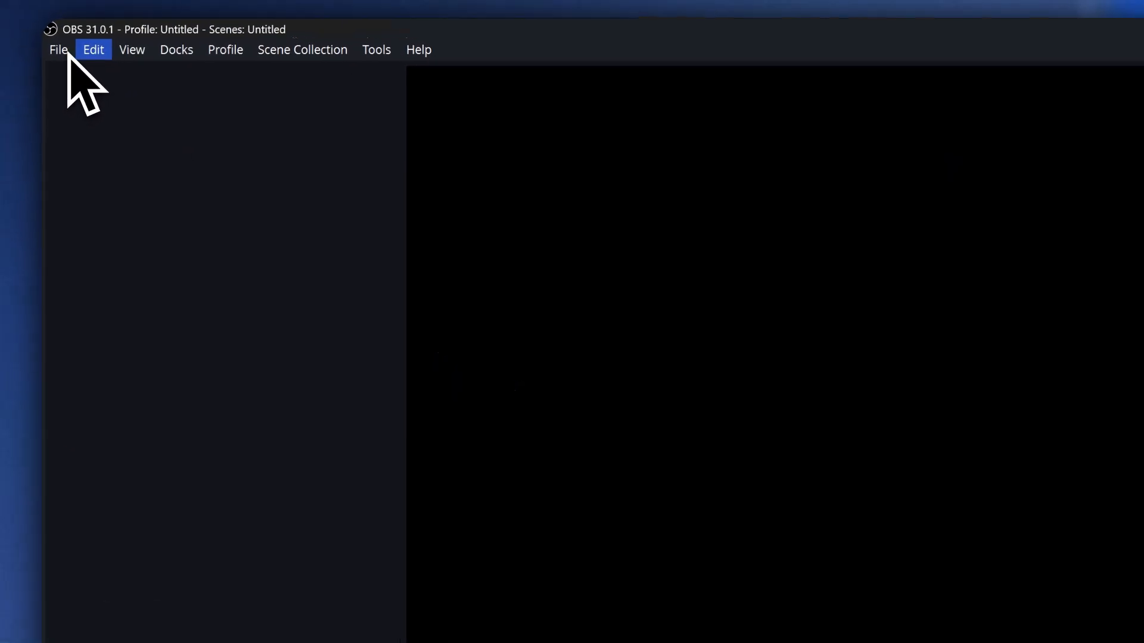
left_click(64, 52)
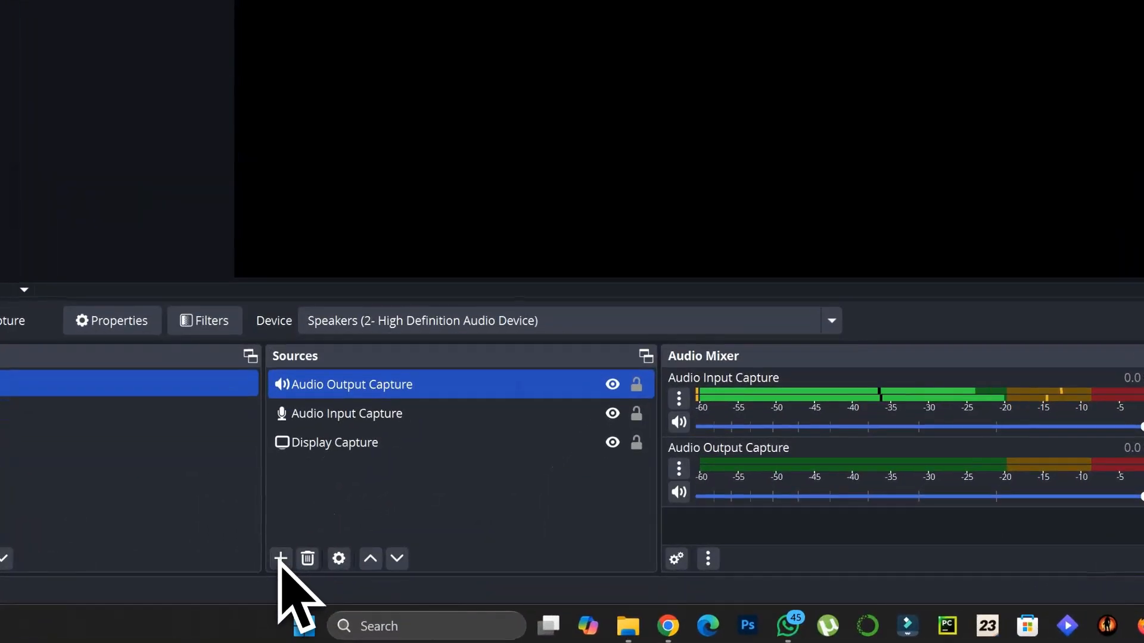
Add a new Video Capture Device source to the scene with its default name
left_click(281, 559)
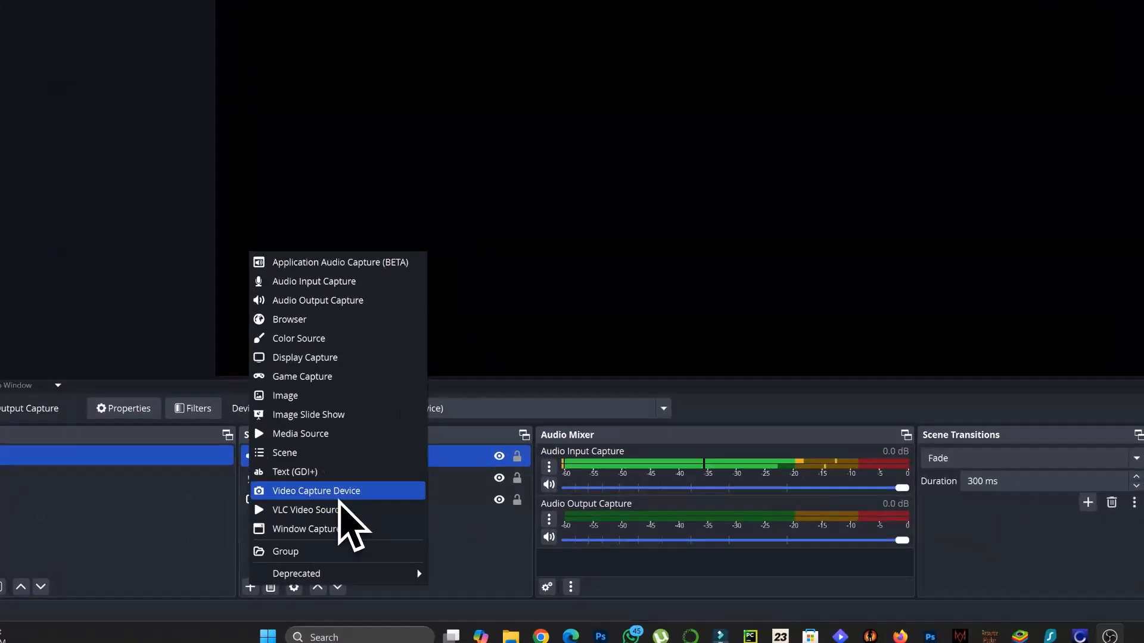
left_click(369, 430)
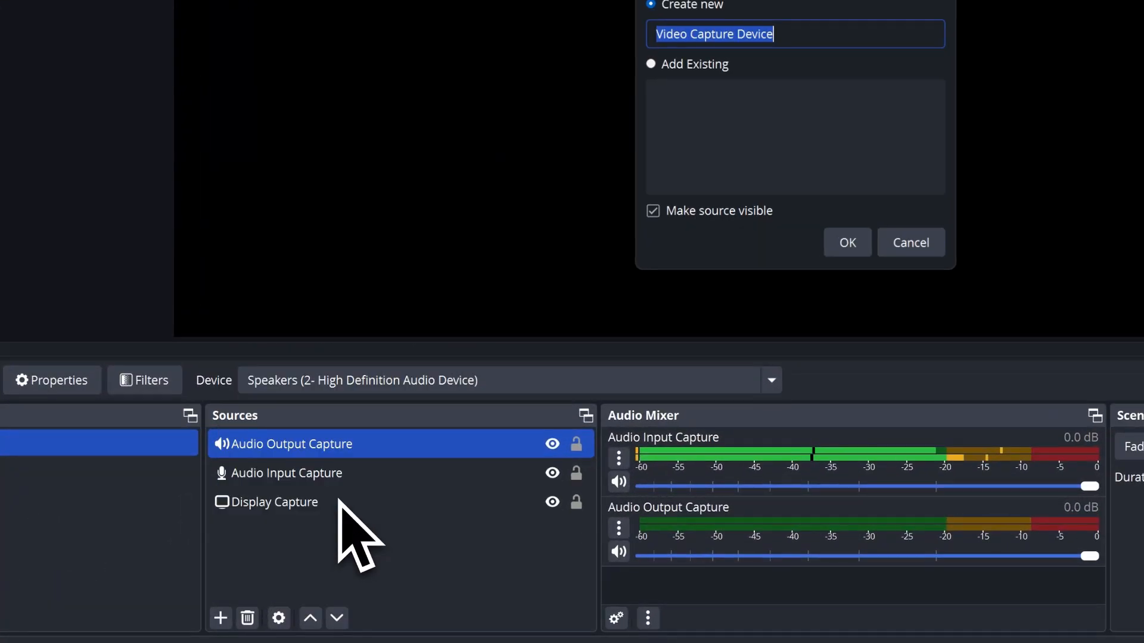
left_click(845, 248)
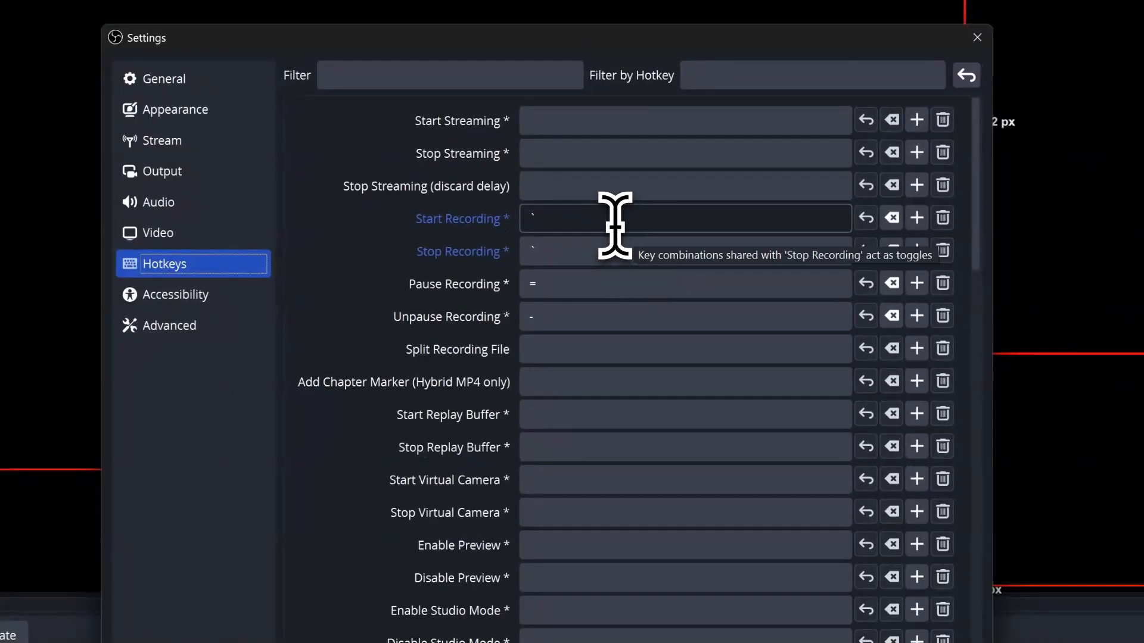
In the hotkey settings, assign Backspace to both Start Recording and Stop Recording
left_click(615, 225)
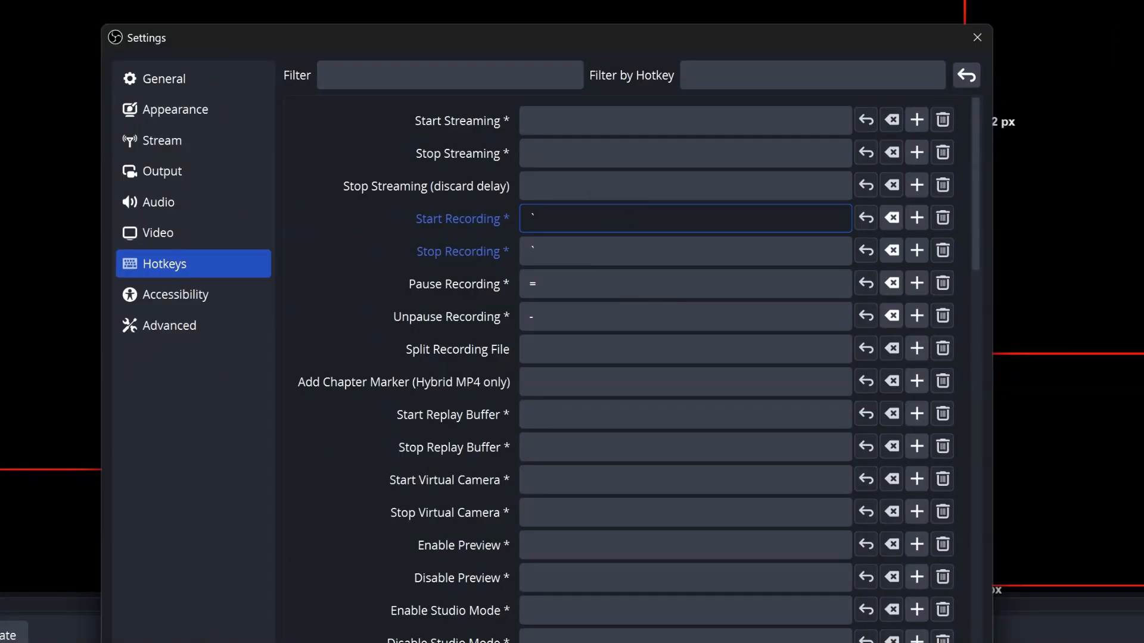
key("BackSpace")
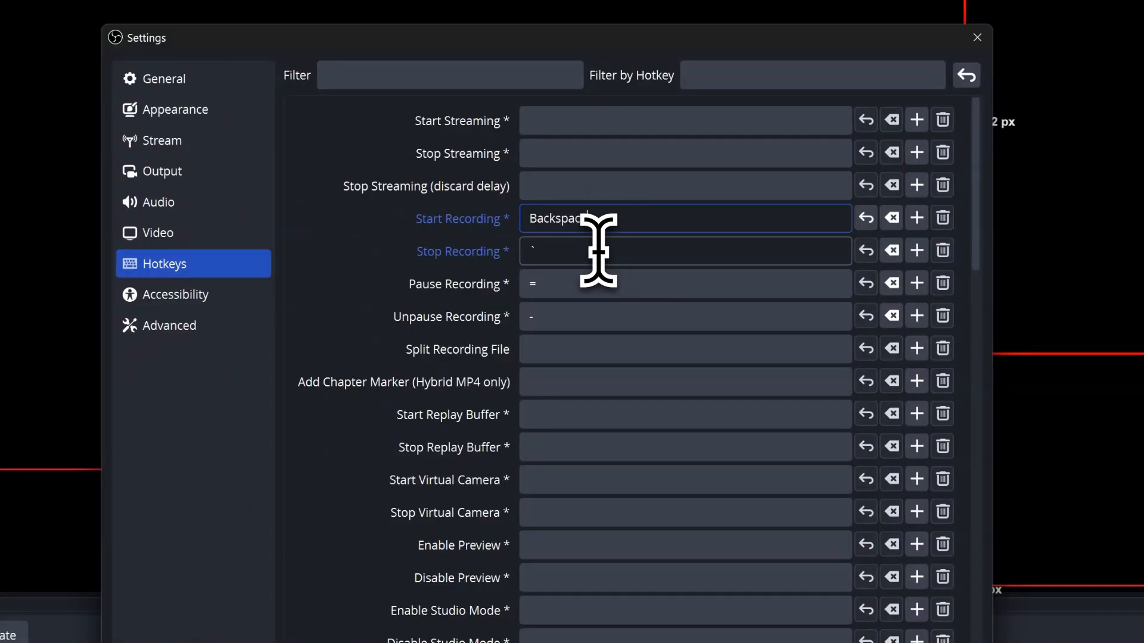
left_click(598, 250)
key("BackSpace")
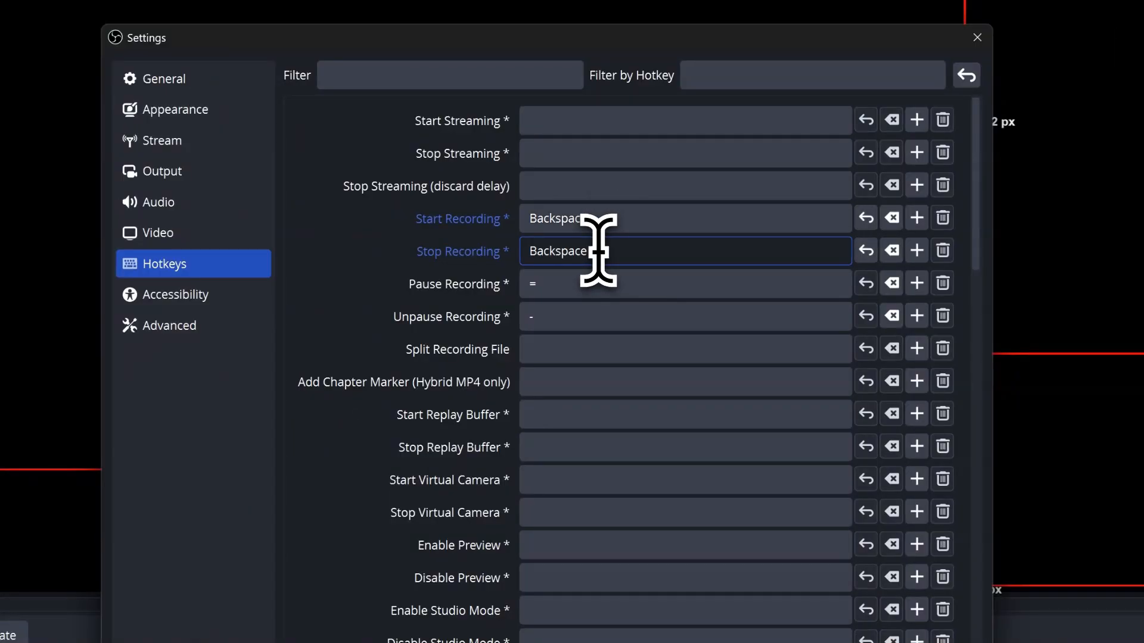
Open the Pause Recording hotkey for editing
left_click(590, 284)
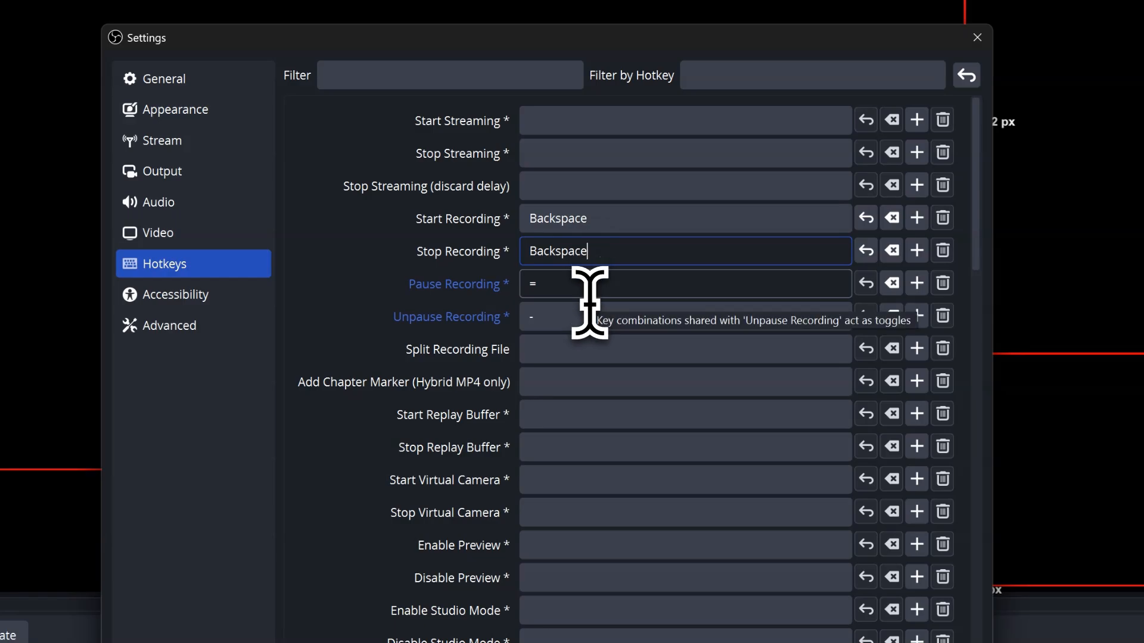